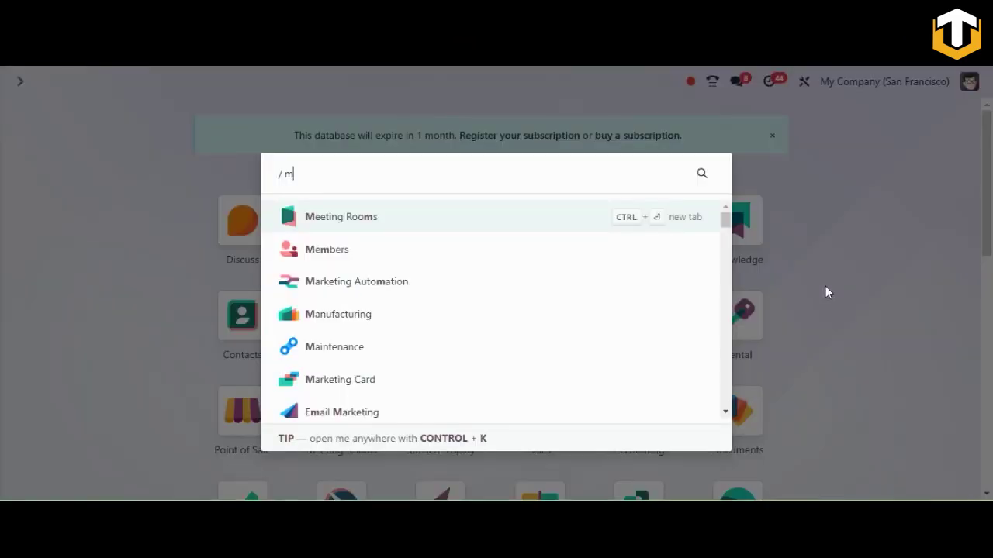
Go to Manufacturing's Bills of Materials list and create a new bill, ready to pick its product
{"action": "type", "text": "anu"}
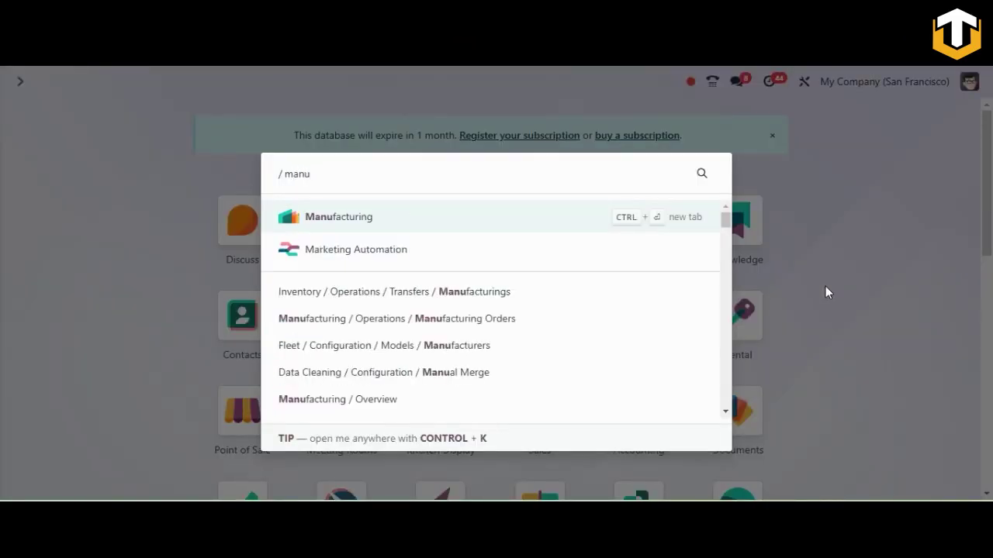
{"action": "key", "text": "Return"}
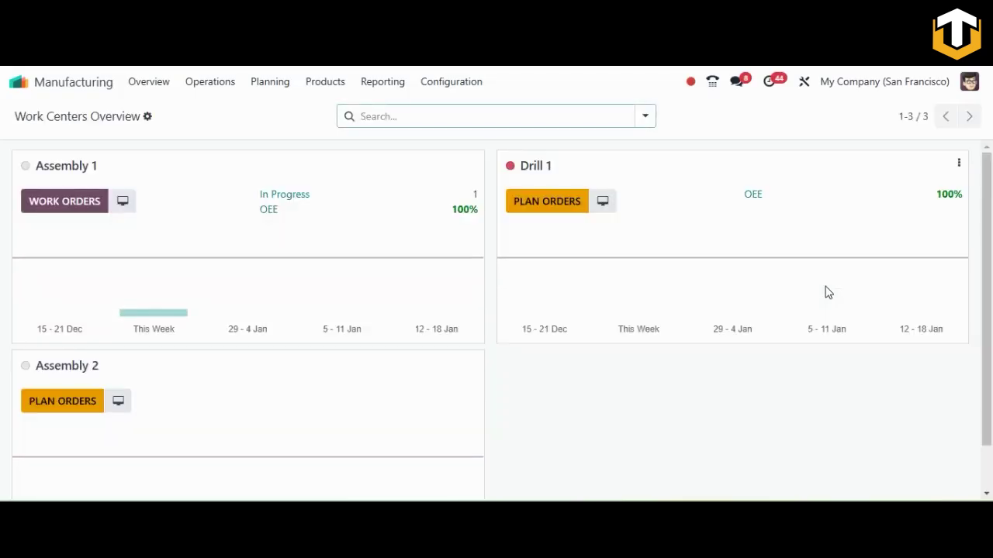
{"action": "left_click", "coordinate": [330, 88]}
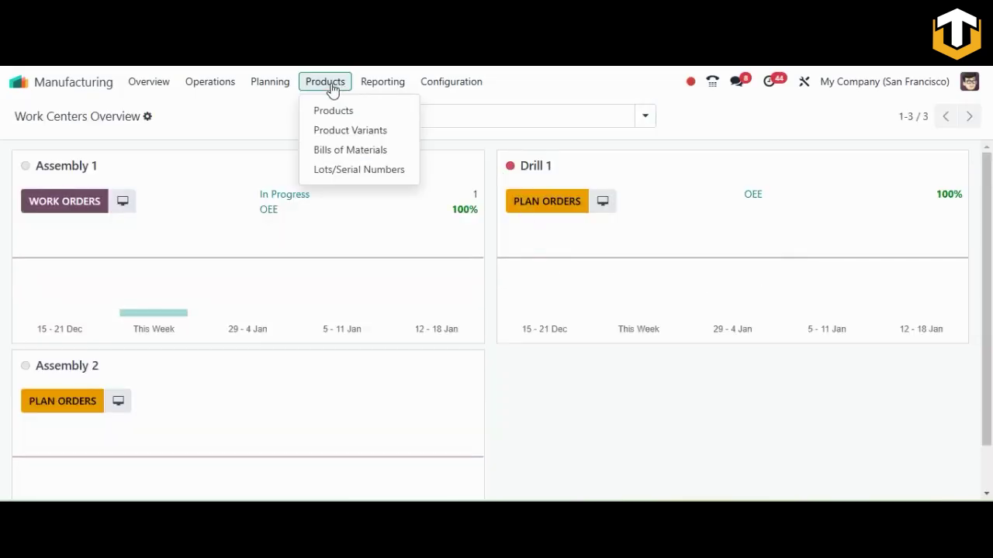
{"action": "left_click", "coordinate": [329, 150]}
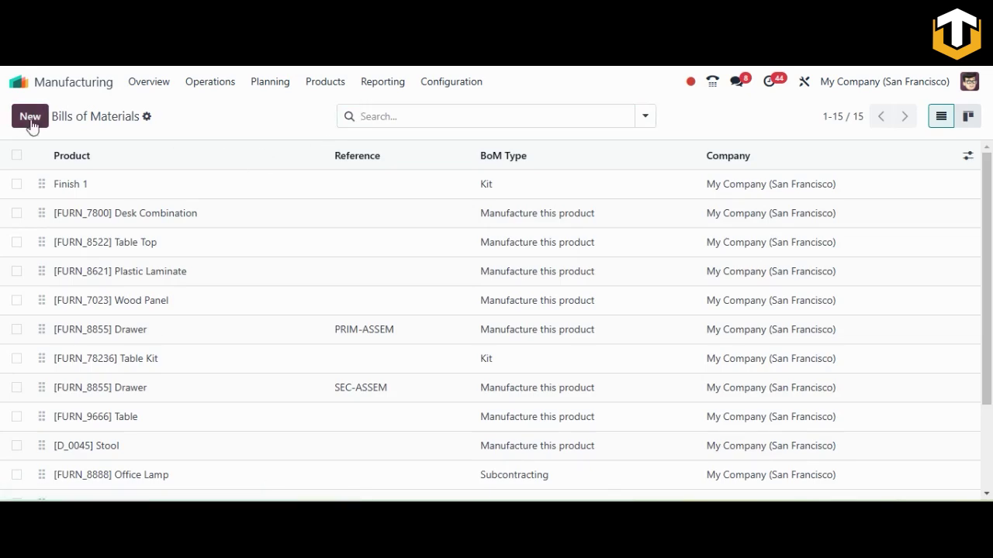
{"action": "left_click", "coordinate": [30, 122]}
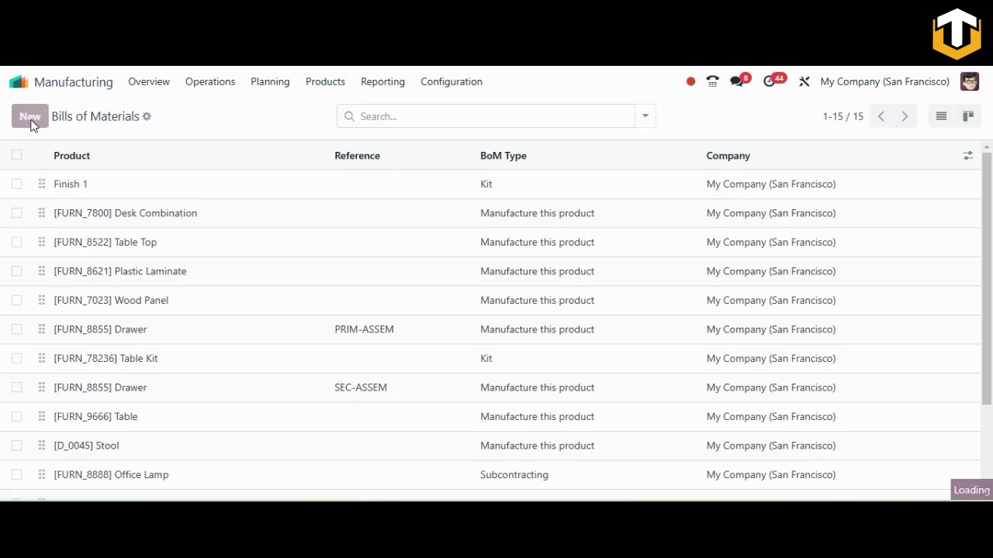
{"action": "left_click", "coordinate": [142, 182]}
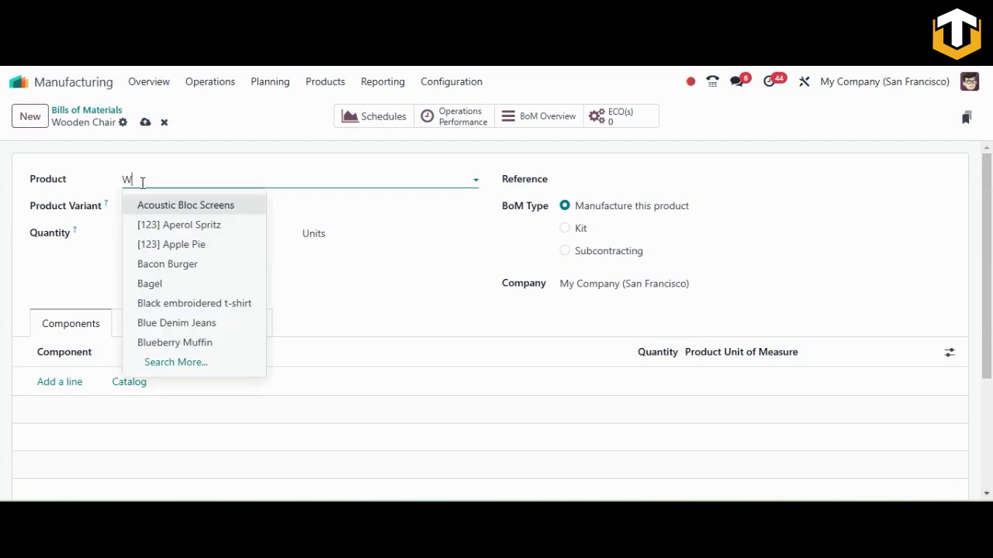
Select Wooden Chair as the bill's product and add an empty component line
{"action": "type", "text": "Wooden"}
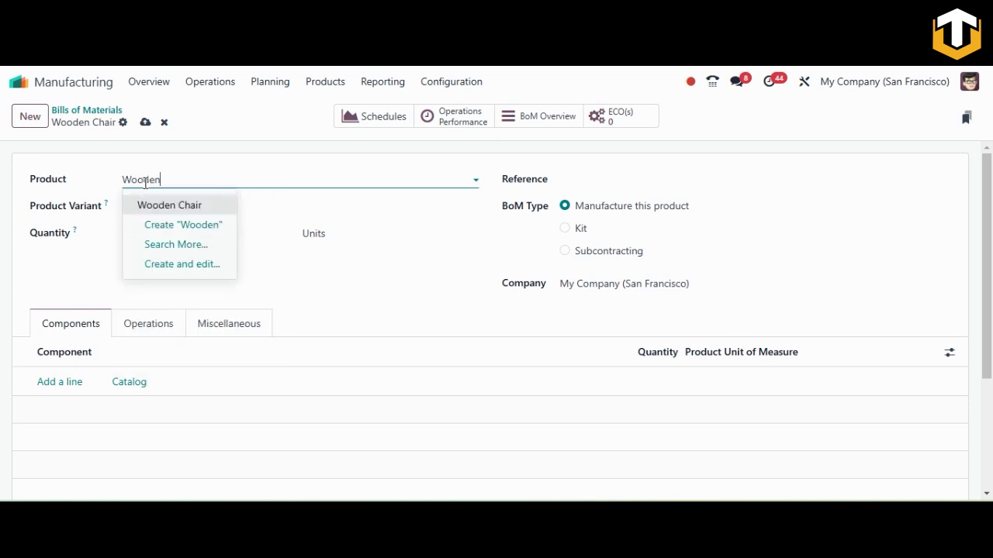
{"action": "left_click", "coordinate": [159, 206]}
{"action": "scroll", "coordinate": [990, 263], "scroll_direction": "down", "scroll_amount": 1}
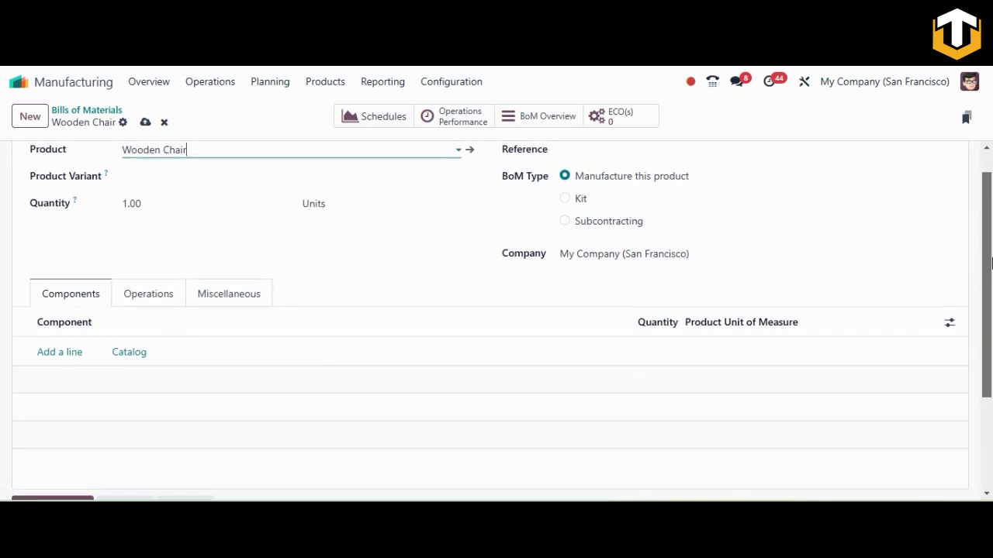
{"action": "scroll", "coordinate": [991, 263], "scroll_direction": "down", "scroll_amount": 2}
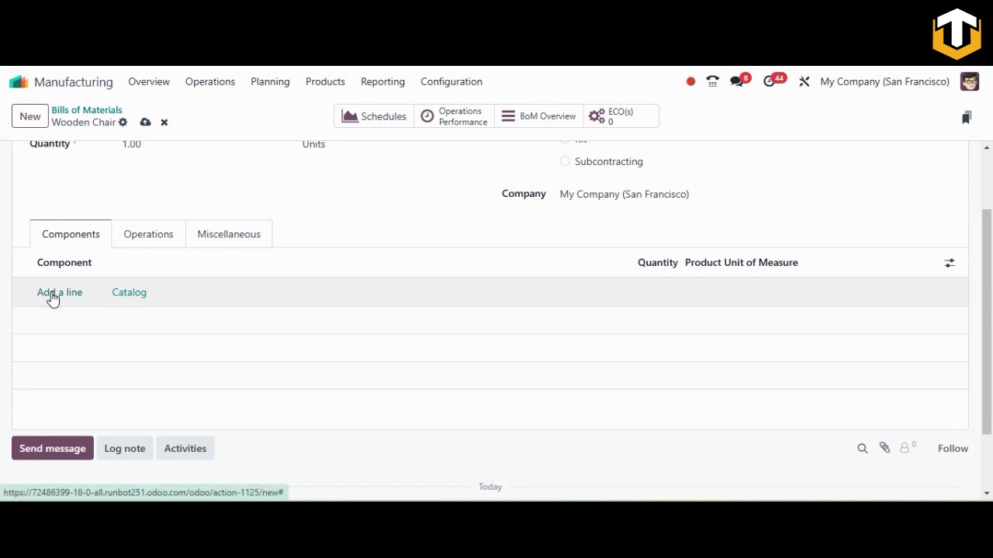
{"action": "scroll", "coordinate": [987, 279], "scroll_direction": "up", "scroll_amount": 2}
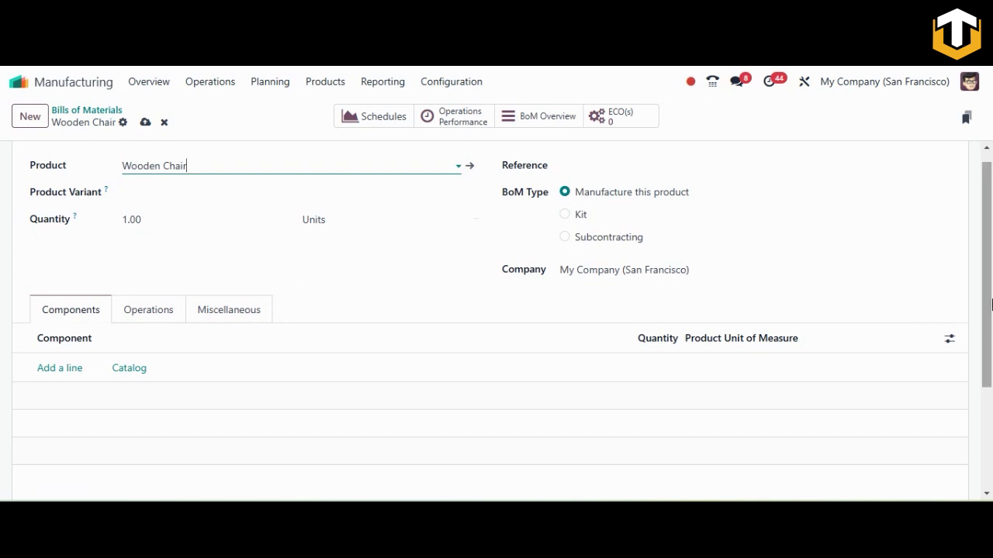
{"action": "scroll", "coordinate": [991, 342], "scroll_direction": "down", "scroll_amount": 1}
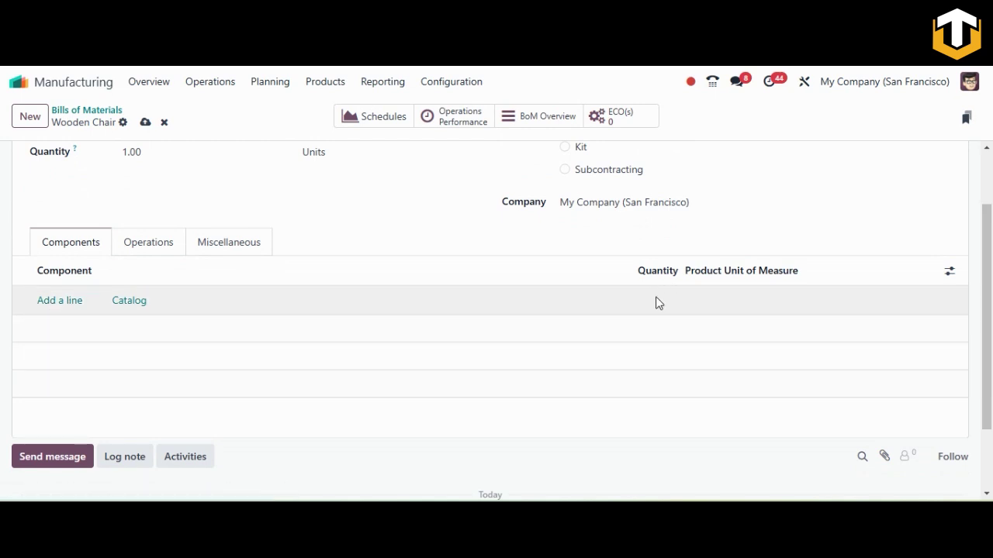
{"action": "left_click", "coordinate": [53, 300]}
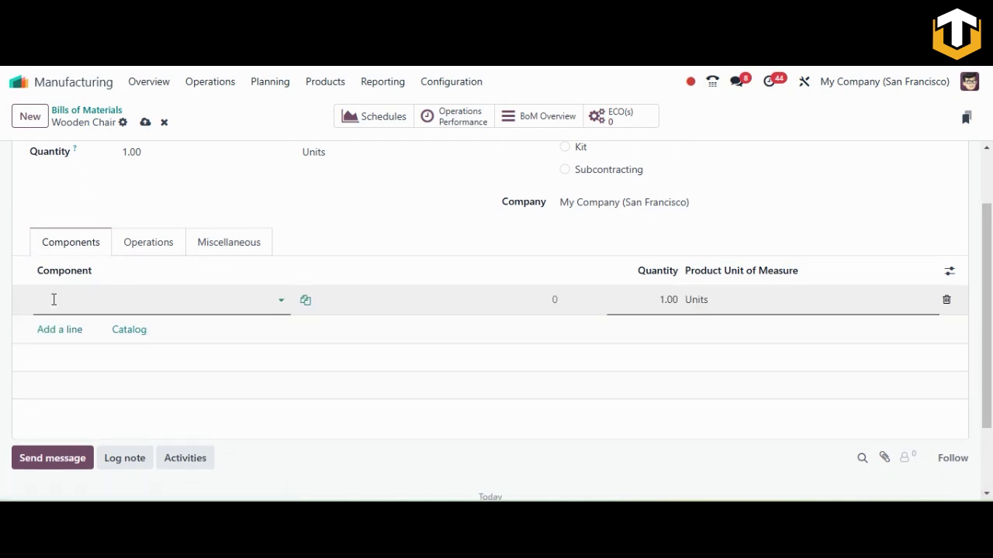
Add Screw, Bolt and Wood Panel as components and create the new product Chair Leg
{"action": "type", "text": "Screq"}
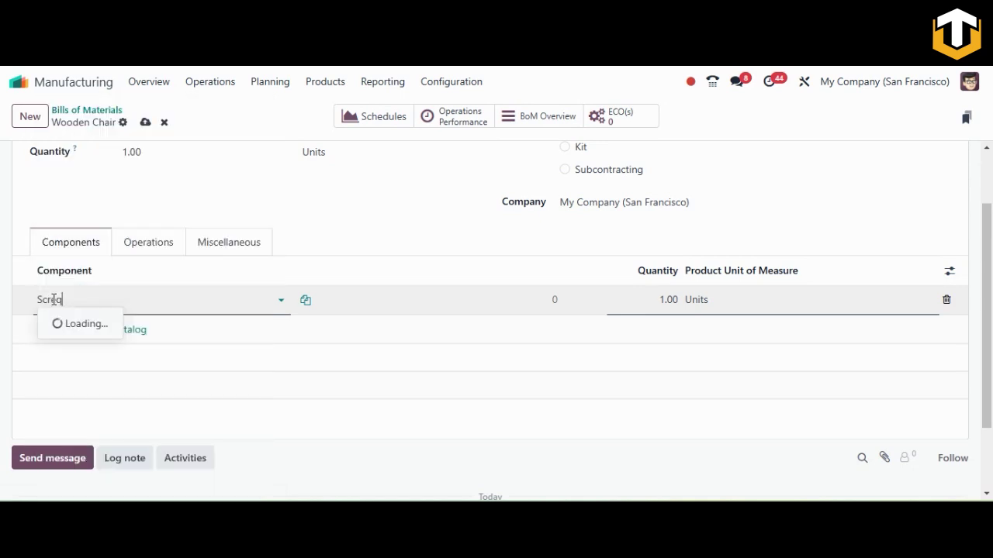
{"action": "key", "text": "BackSpace"}
{"action": "type", "text": "w"}
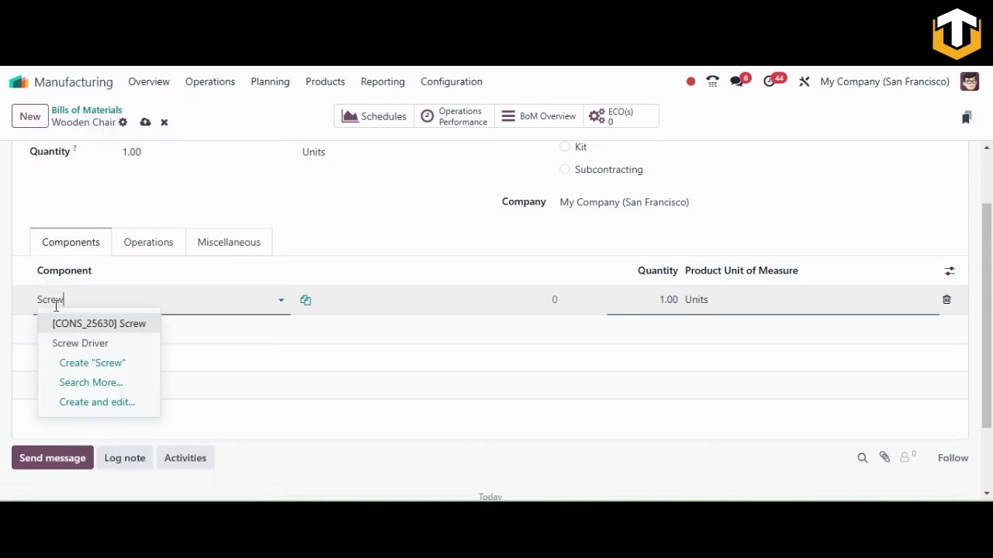
{"action": "left_click", "coordinate": [126, 326]}
{"action": "left_click", "coordinate": [42, 329]}
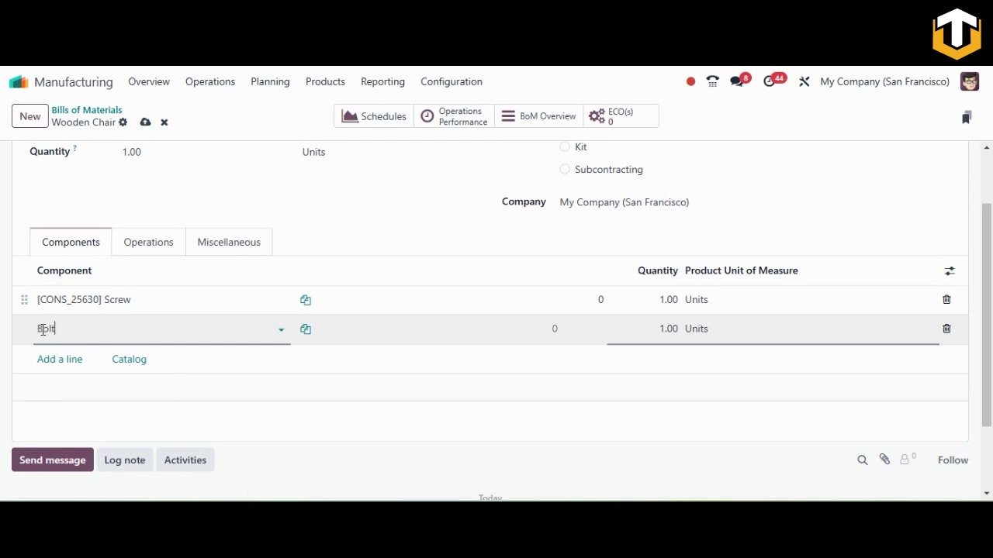
{"action": "left_click", "coordinate": [99, 358]}
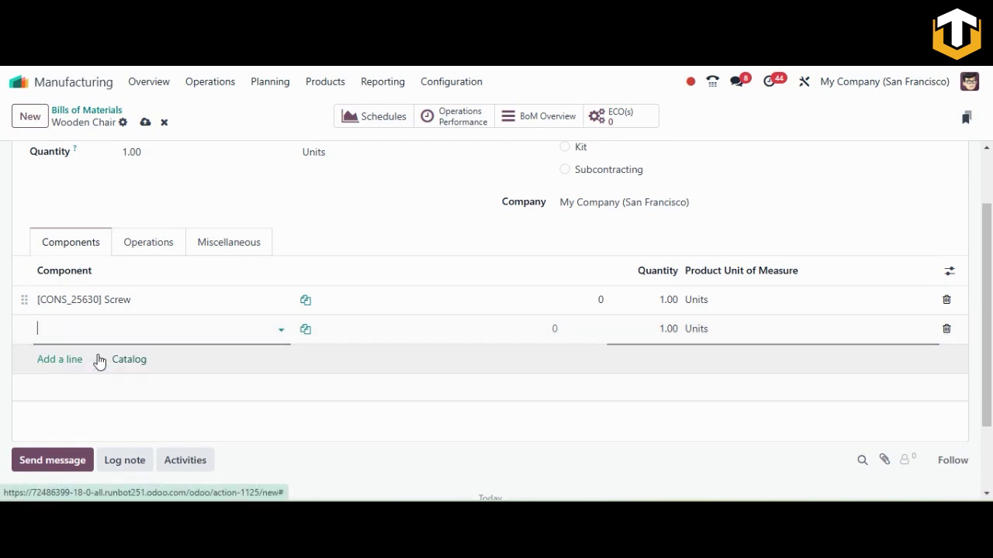
{"action": "left_click", "coordinate": [47, 369]}
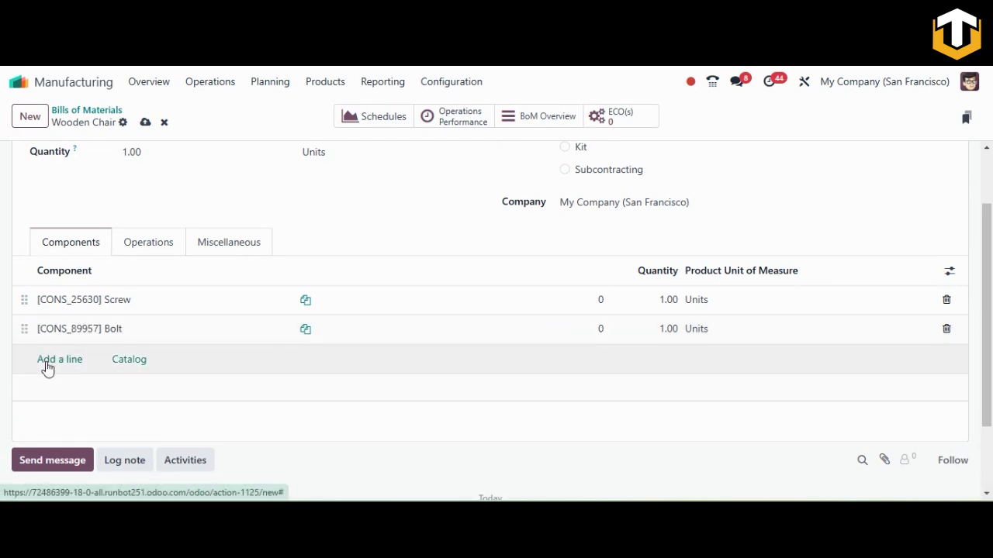
{"action": "type", "text": "Wood"}
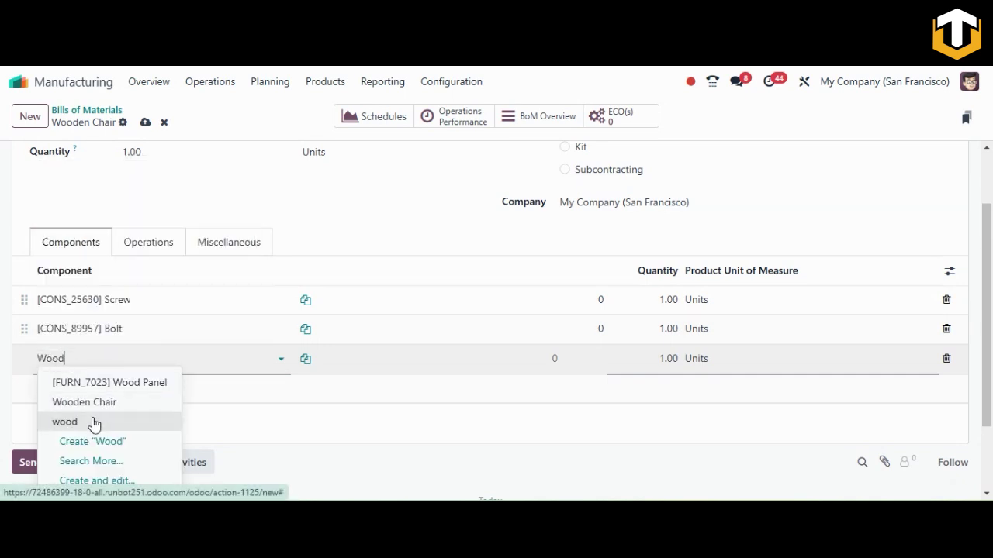
{"action": "left_click", "coordinate": [124, 383]}
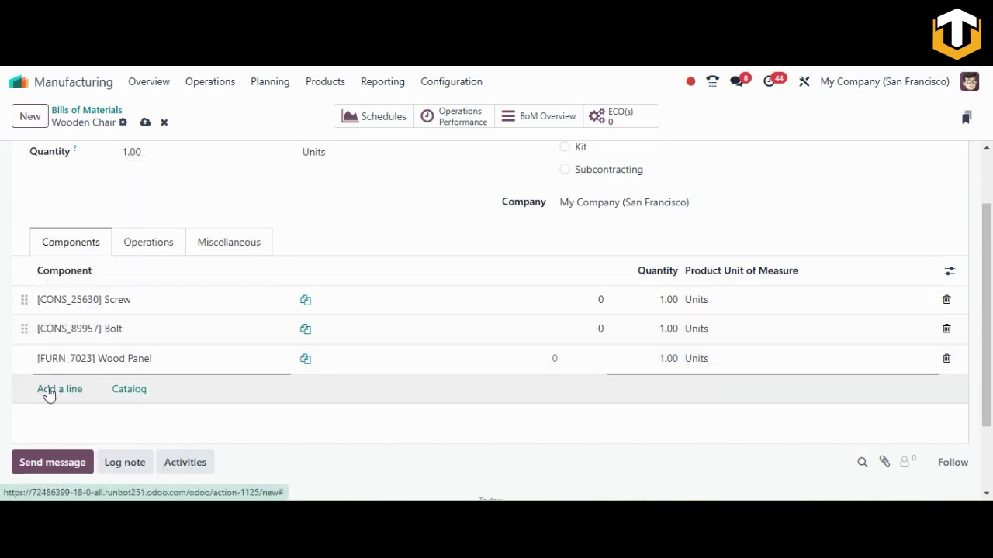
{"action": "left_click", "coordinate": [47, 393]}
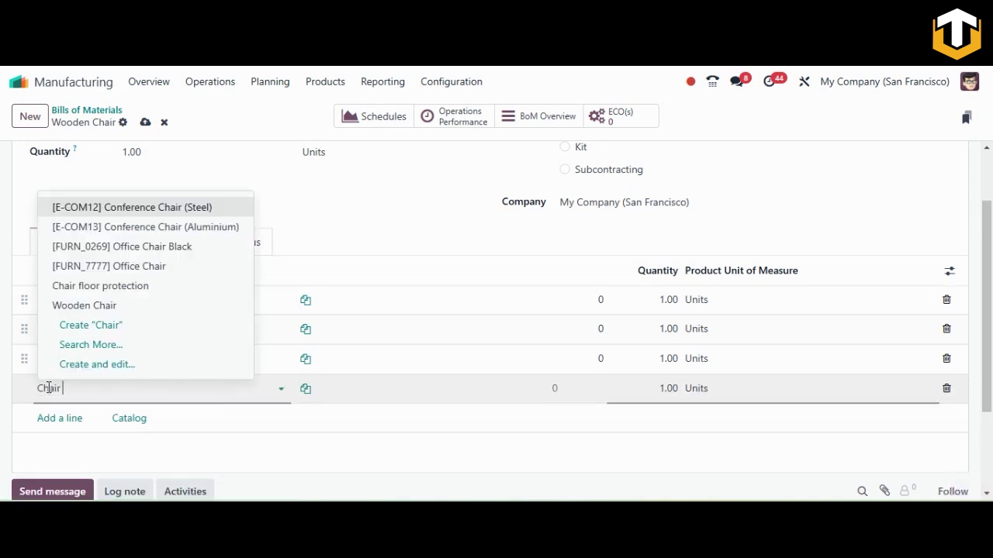
{"action": "type", "text": "Chair Leg"}
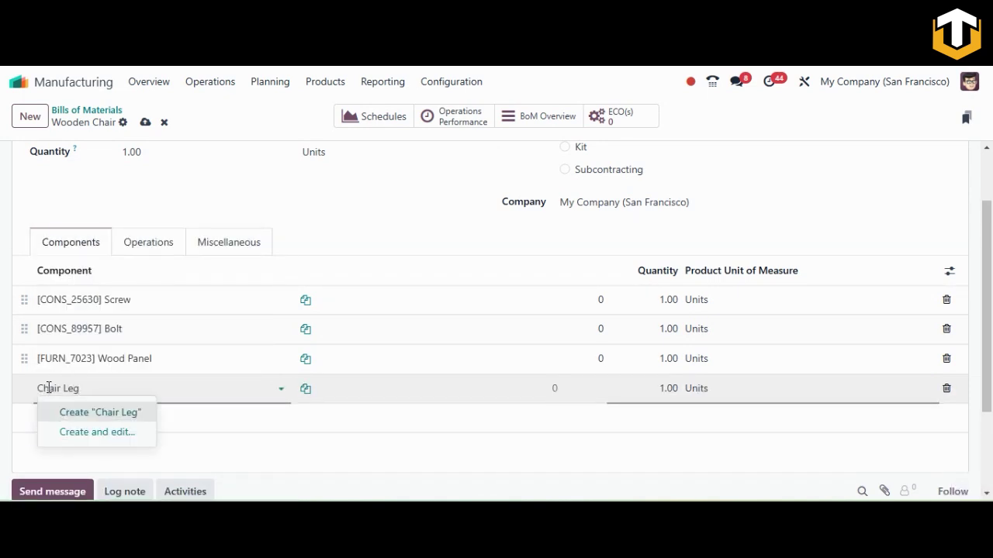
{"action": "left_click", "coordinate": [98, 415]}
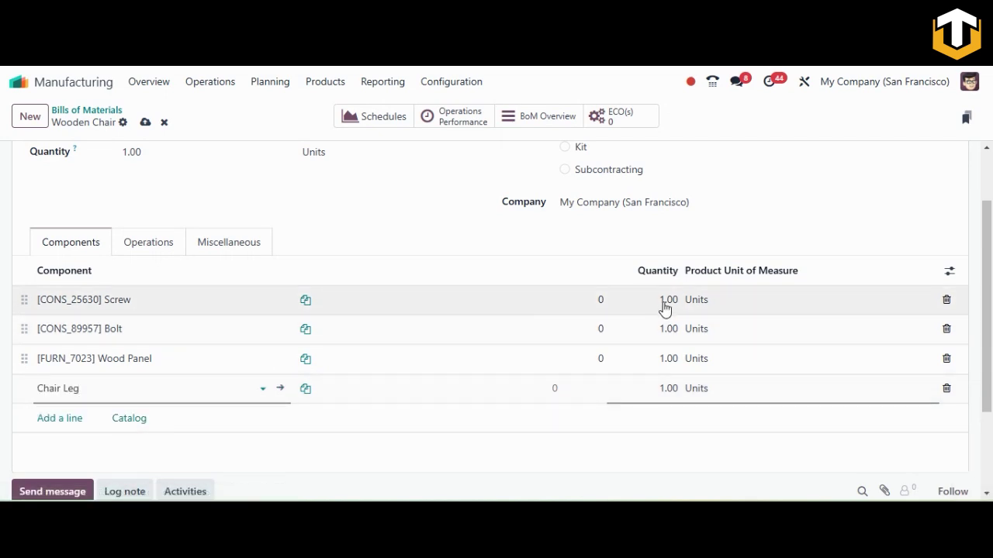
Set component quantities: Screw 10, Bolt 10, Wood Panel 1, Chair Leg 4
{"action": "left_click", "coordinate": [669, 302]}
{"action": "type", "text": "10"}
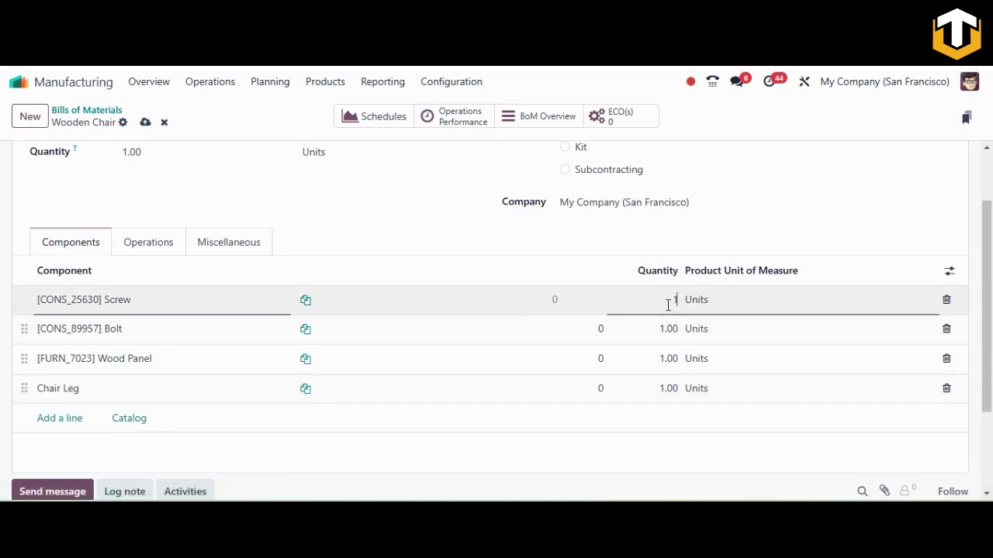
{"action": "left_click", "coordinate": [669, 330]}
{"action": "type", "text": "1"}
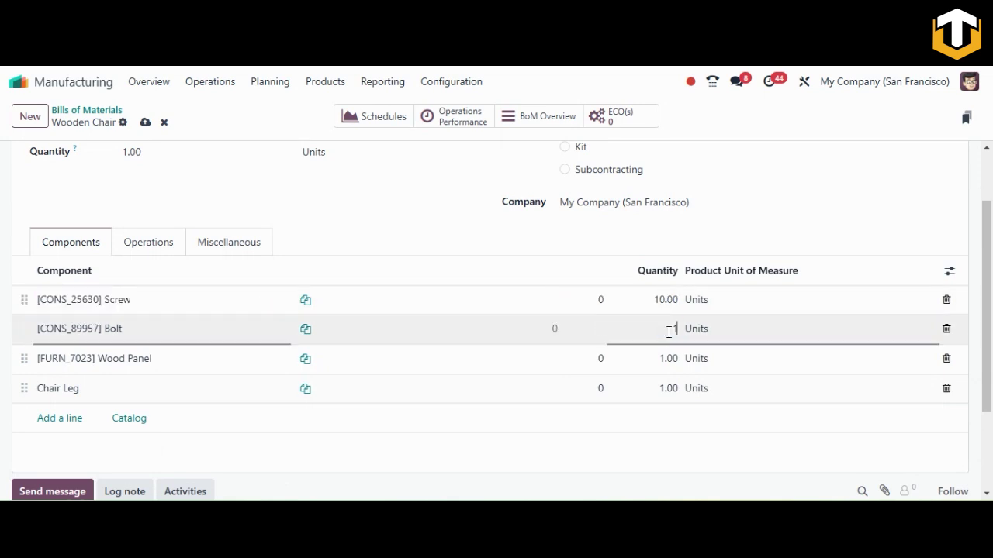
{"action": "type", "text": "0"}
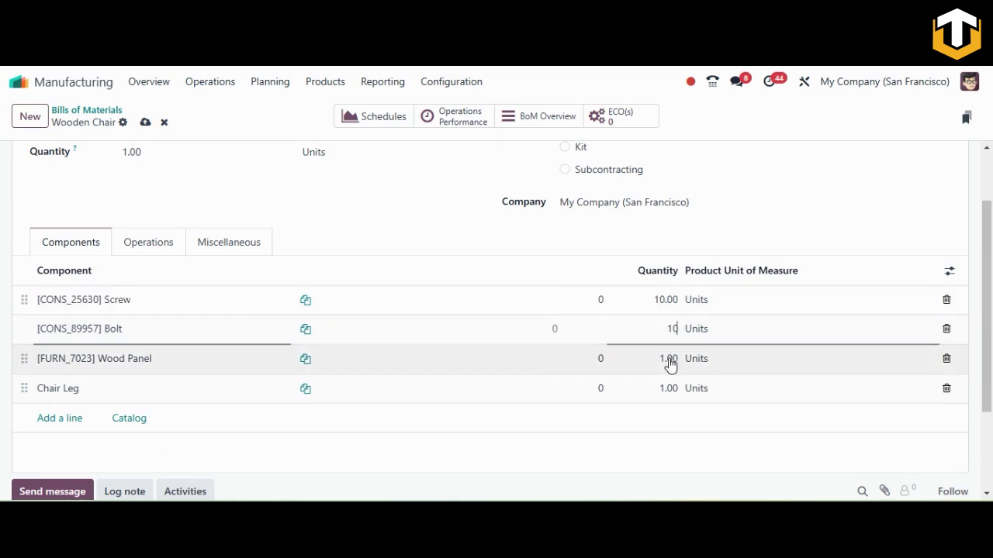
{"action": "key", "text": "shift+Tab"}
{"action": "left_click", "coordinate": [669, 360]}
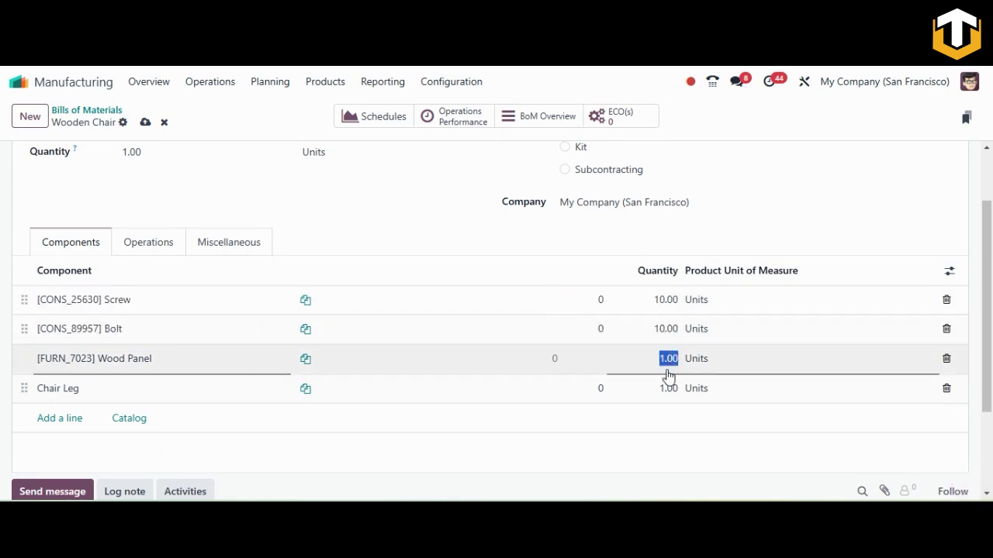
{"action": "left_click", "coordinate": [669, 389]}
{"action": "type", "text": "4"}
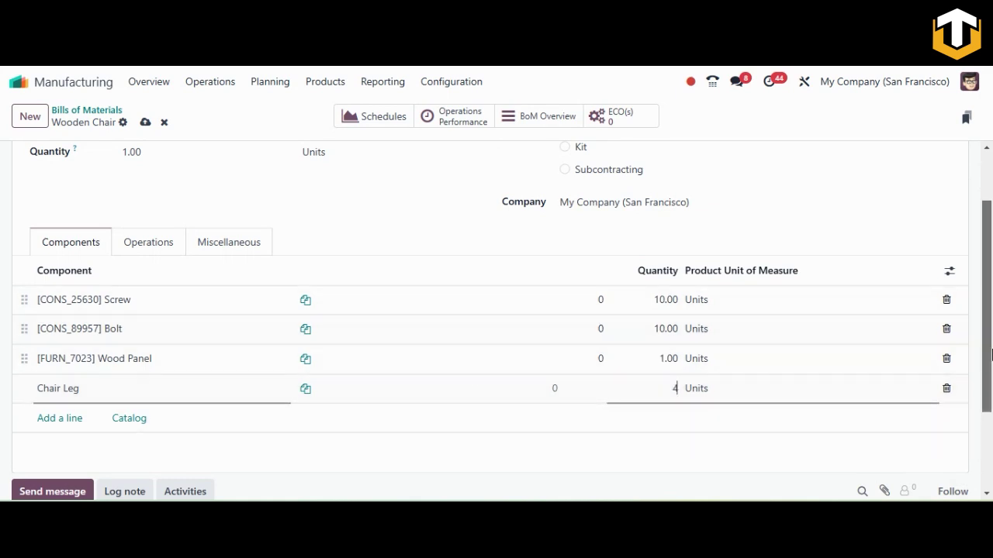
{"action": "mouse_move", "coordinate": [990, 353]}
{"action": "left_mouse_down"}
{"action": "mouse_move", "coordinate": [992, 333]}
{"action": "mouse_move", "coordinate": [991, 346]}
{"action": "left_mouse_up"}
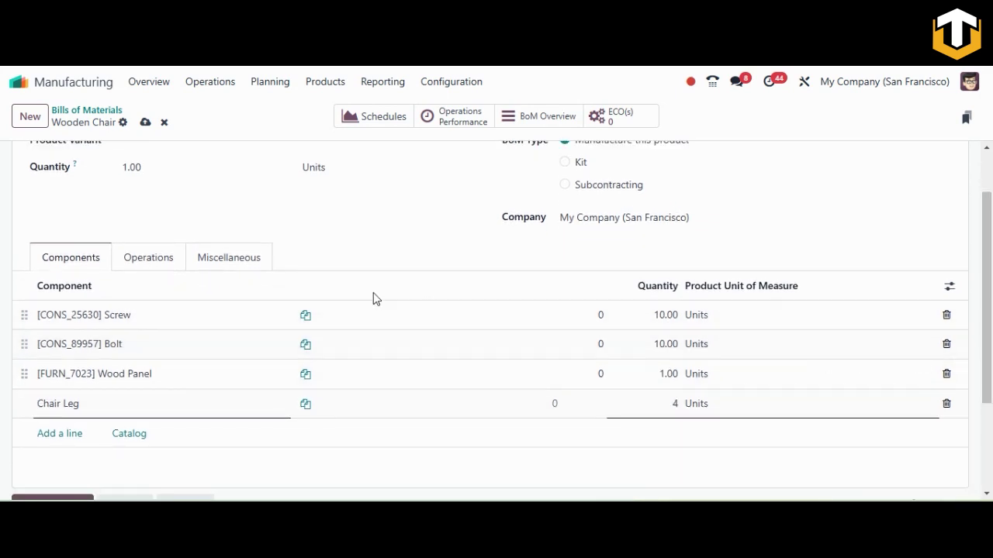
{"action": "left_click", "coordinate": [147, 261]}
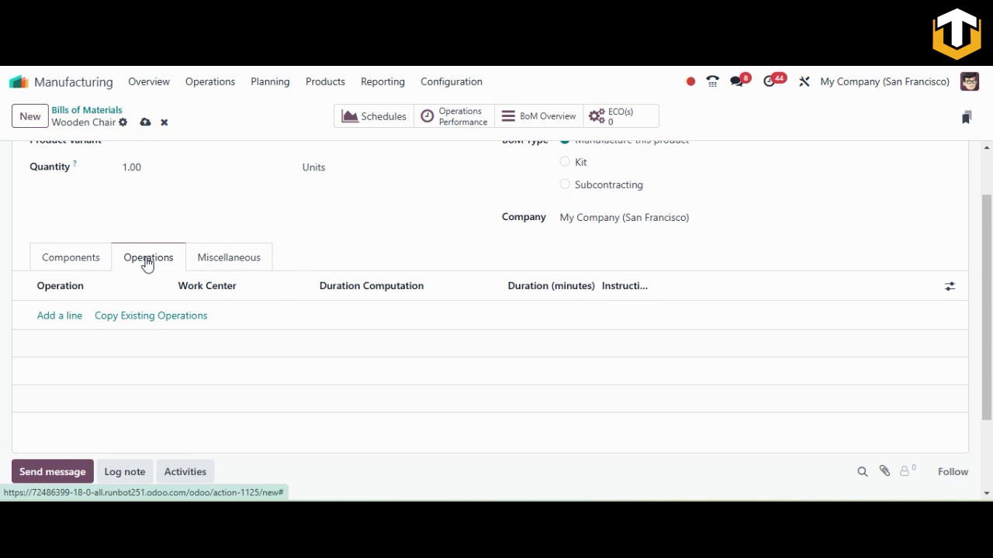
Add the operation Assembling parts at work center Assembly 1
{"action": "left_click", "coordinate": [56, 321]}
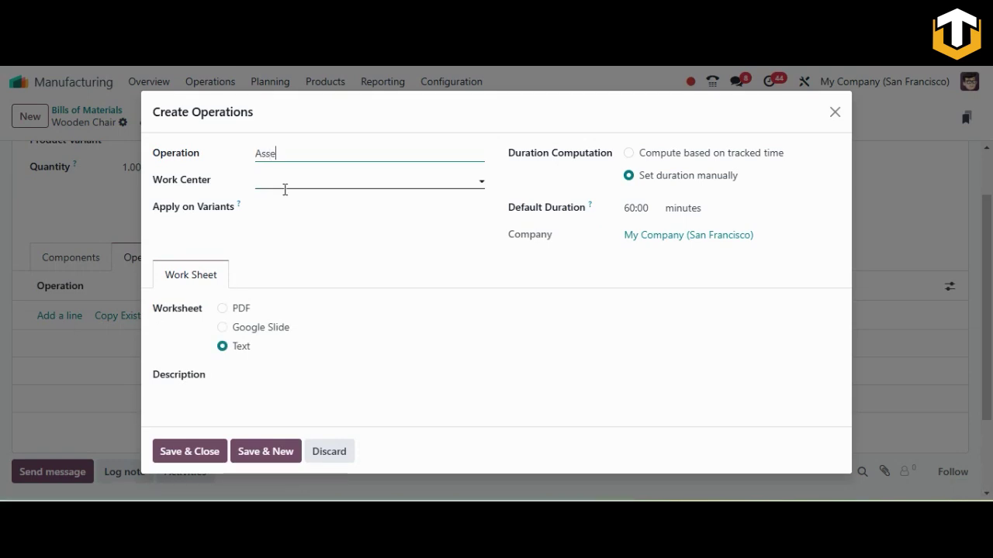
{"action": "type", "text": "Assembli"}
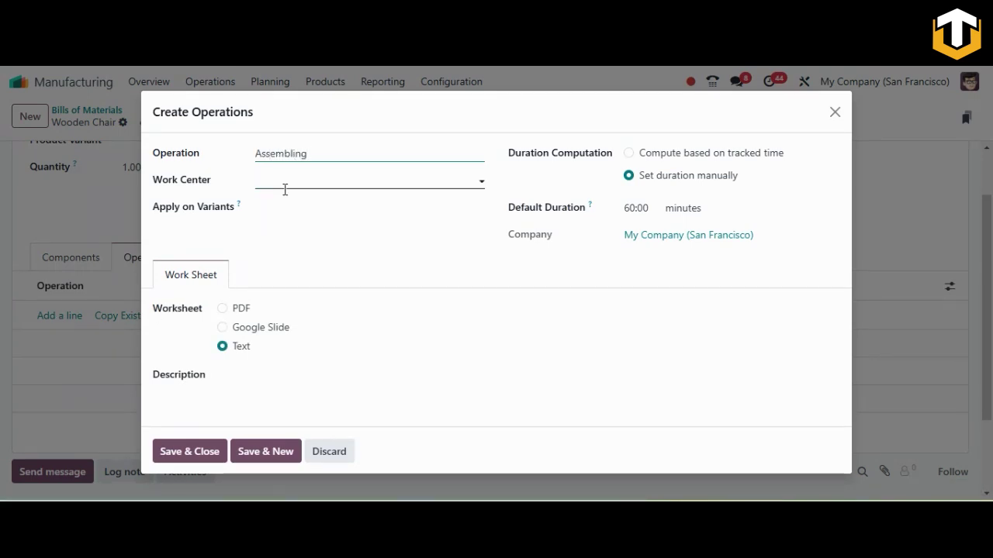
{"action": "type", "text": "ng"}
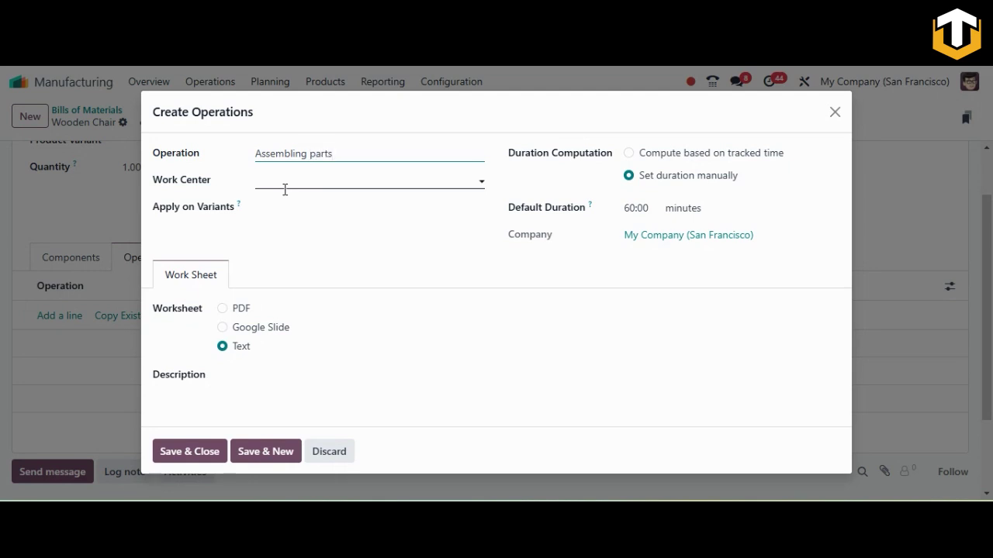
{"action": "left_click", "coordinate": [269, 178]}
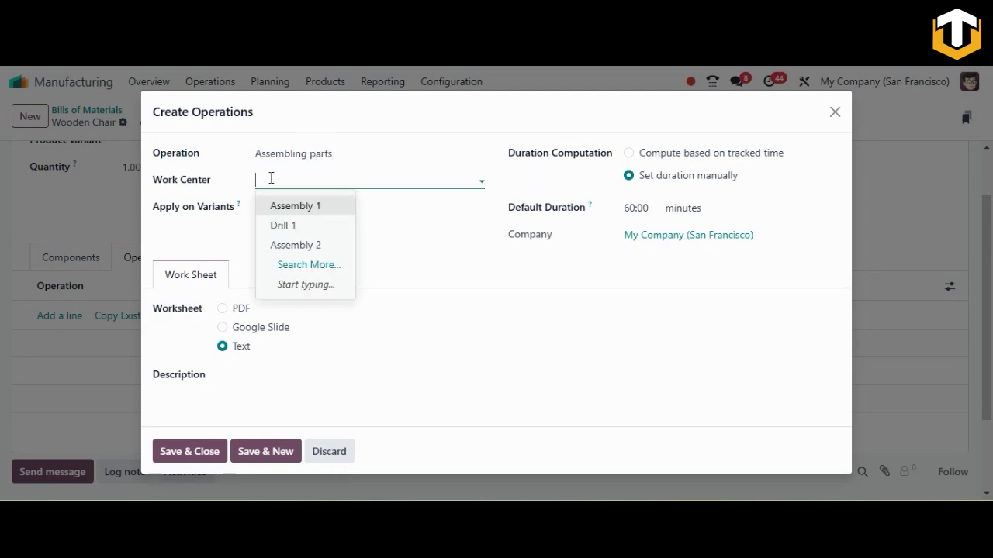
{"action": "left_click", "coordinate": [283, 207]}
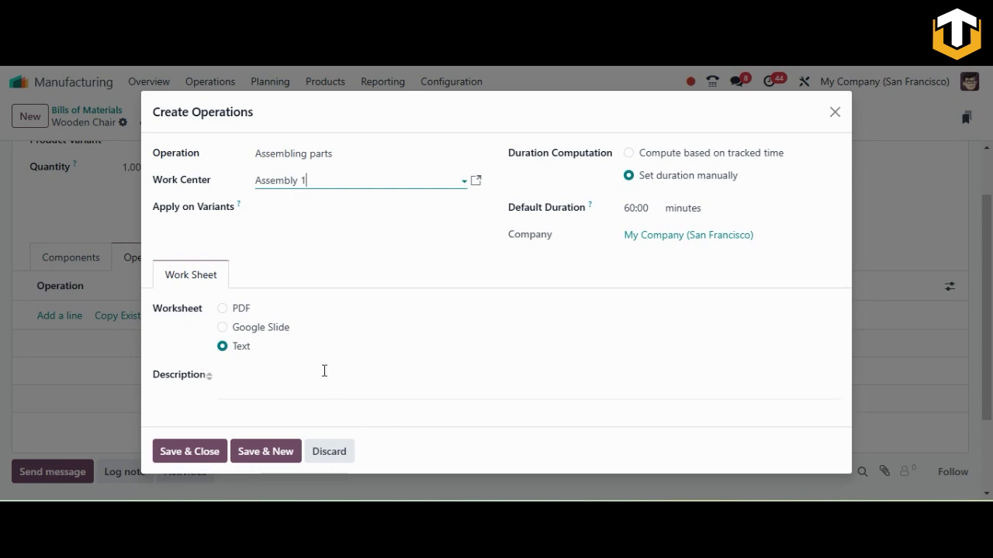
{"action": "left_click", "coordinate": [180, 454]}
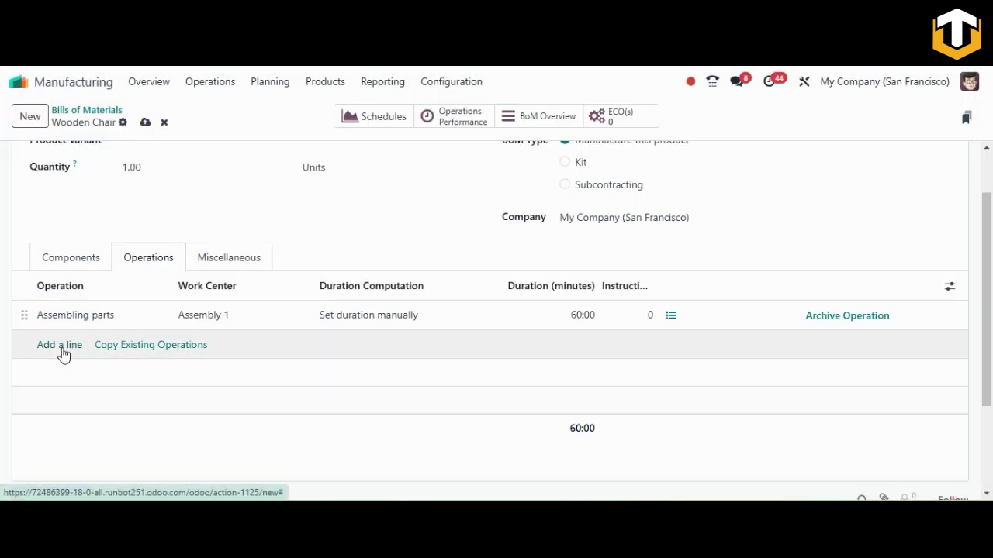
Add the Drilling operation at work center Drill 1 and save the bill
{"action": "left_click", "coordinate": [42, 346]}
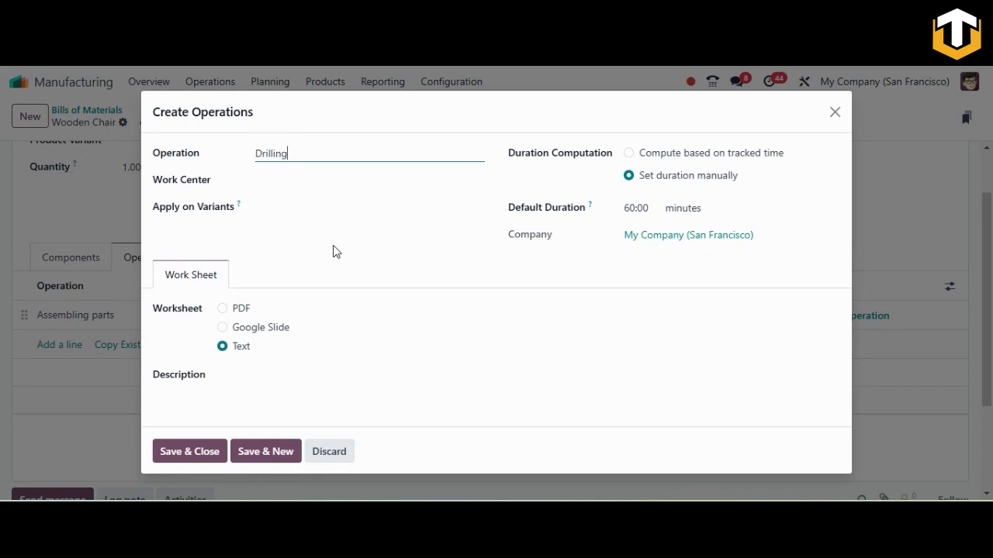
{"action": "left_click", "coordinate": [262, 182]}
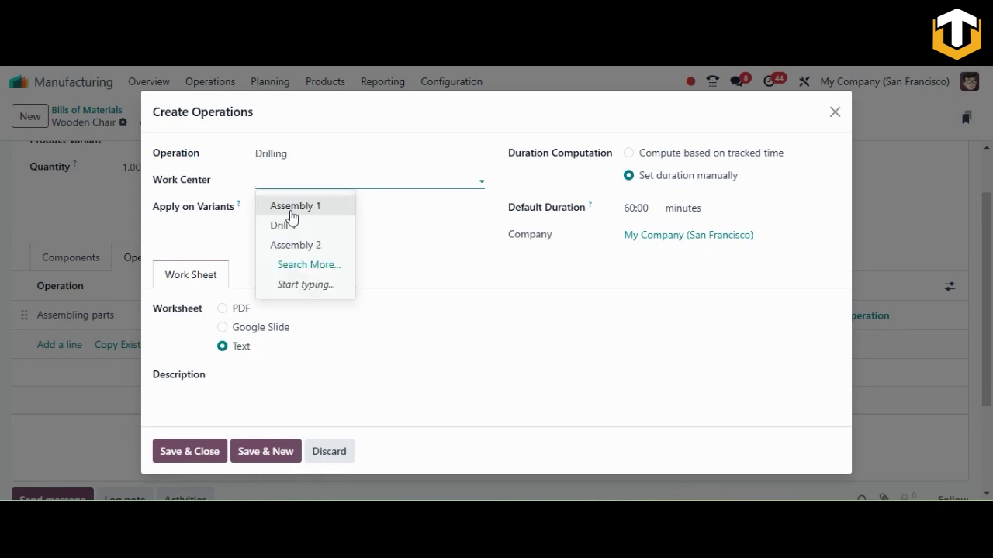
{"action": "left_click", "coordinate": [287, 226]}
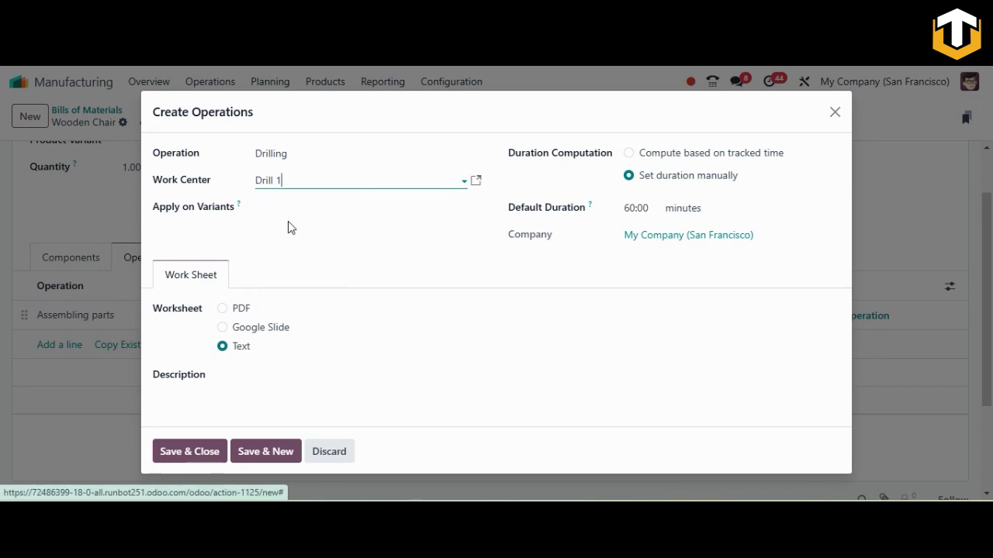
{"action": "left_click", "coordinate": [197, 457]}
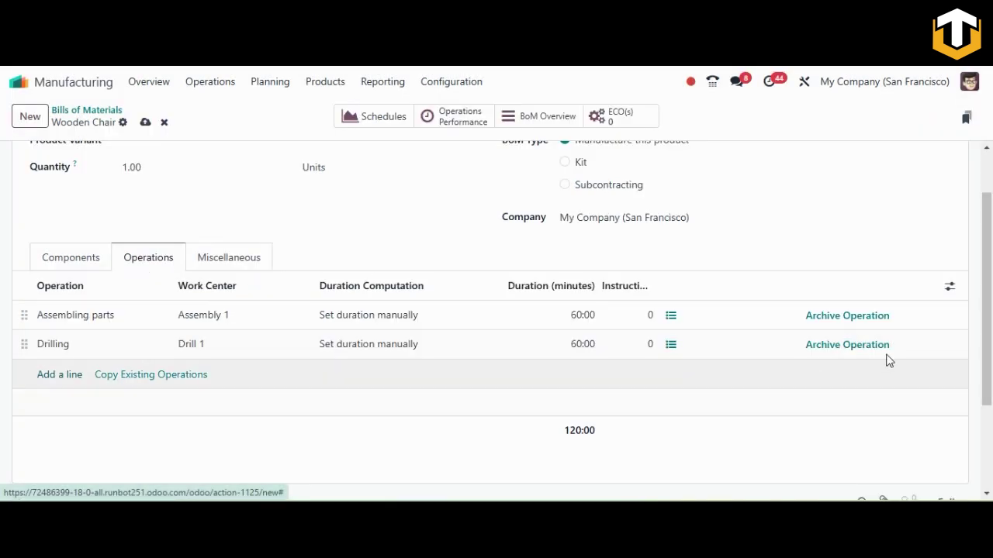
{"action": "scroll", "coordinate": [140, 329], "scroll_direction": "up", "scroll_amount": 1}
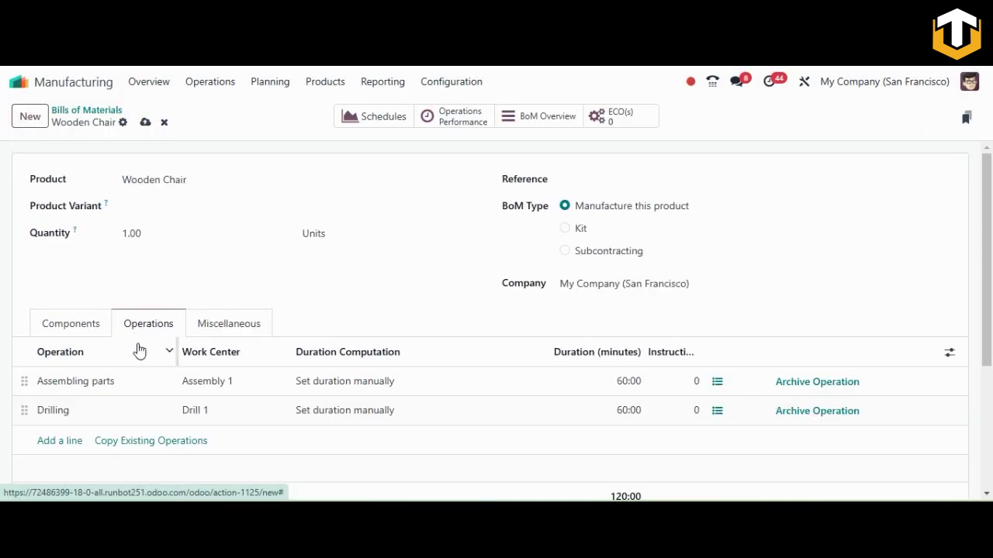
{"action": "left_click", "coordinate": [42, 334]}
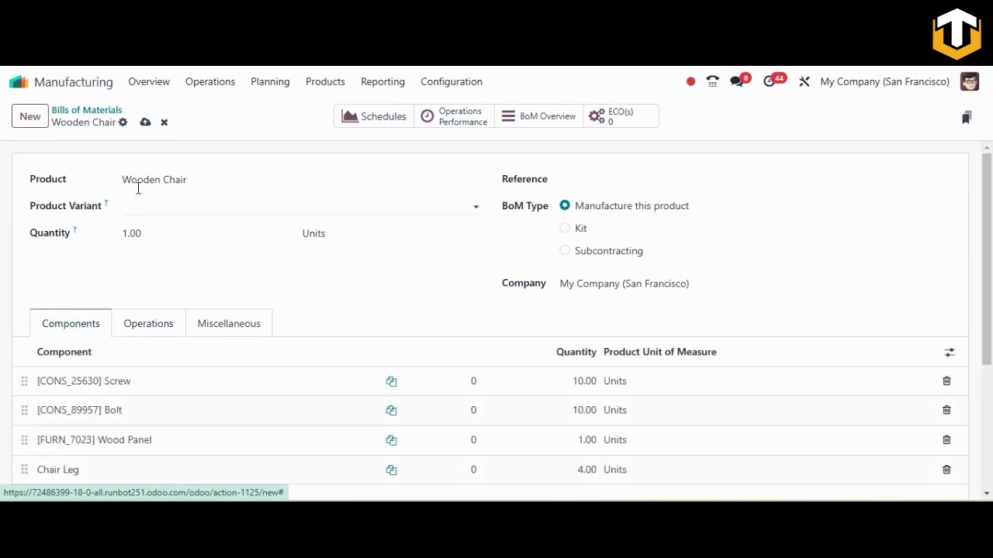
{"action": "left_click", "coordinate": [144, 124]}
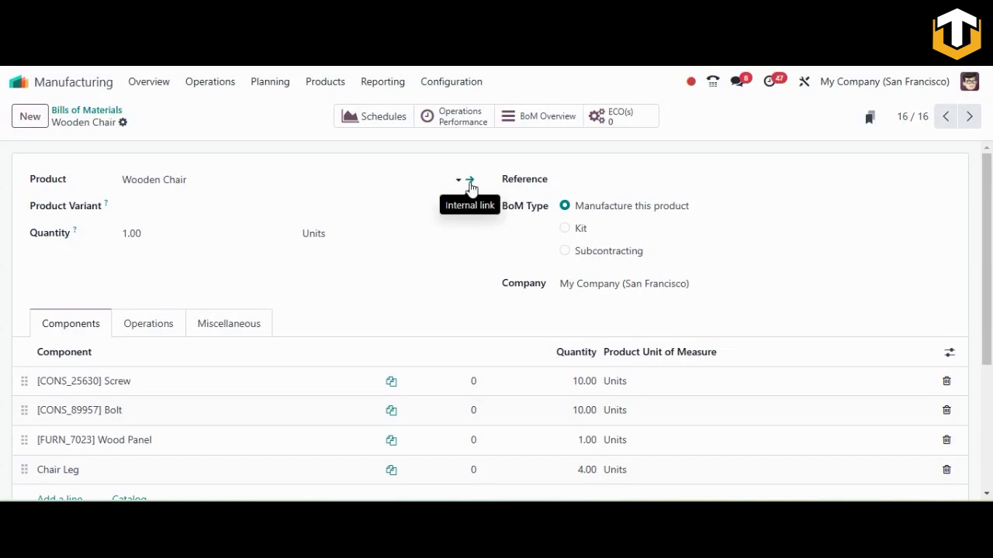
Open the Wooden Chair product and check its routes are Manufacture and Replenish on Order (MTO)
{"action": "left_click", "coordinate": [470, 188]}
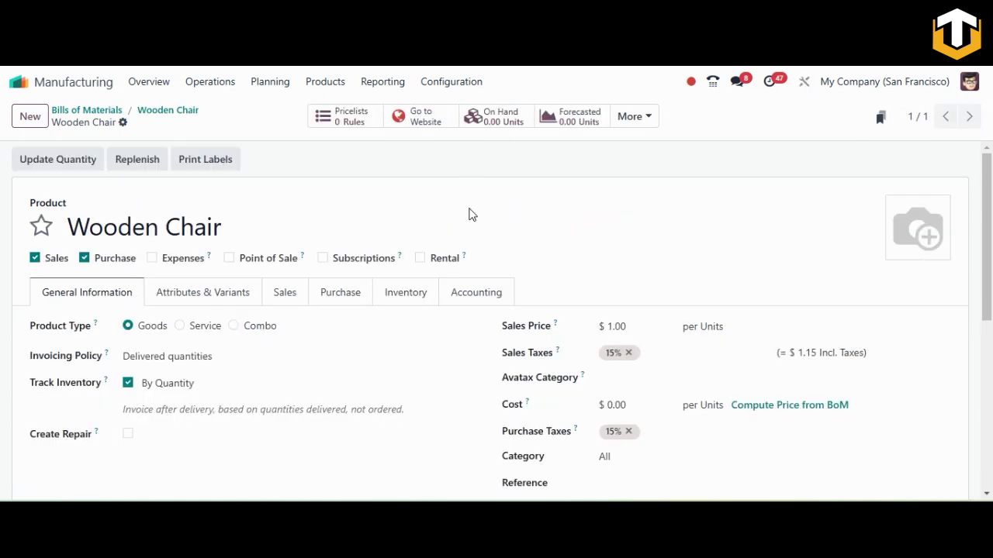
{"action": "left_click", "coordinate": [398, 298]}
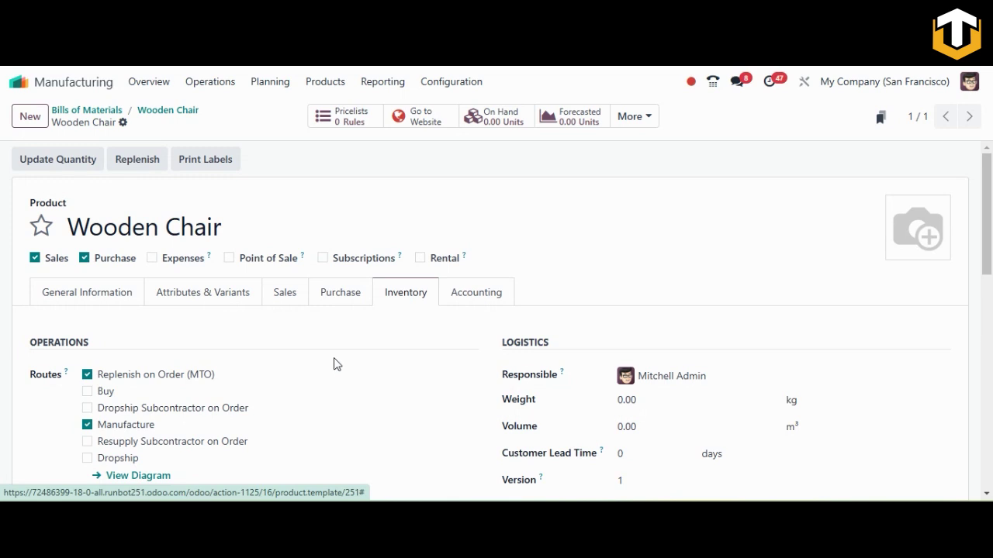
{"action": "left_click", "coordinate": [17, 85]}
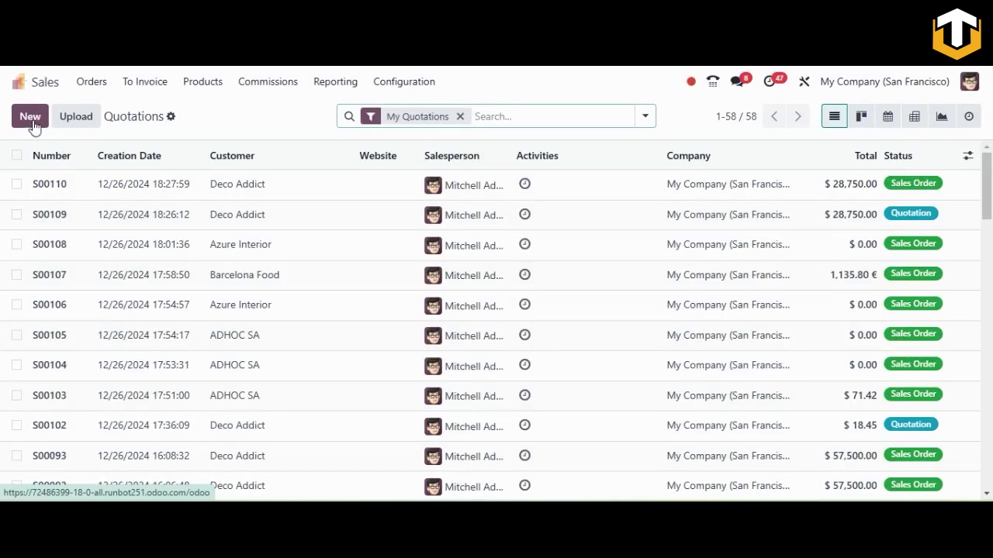
Create a quotation for Deco Addict with 5 Wooden Chairs at unit price 5000
{"action": "left_click", "coordinate": [28, 118]}
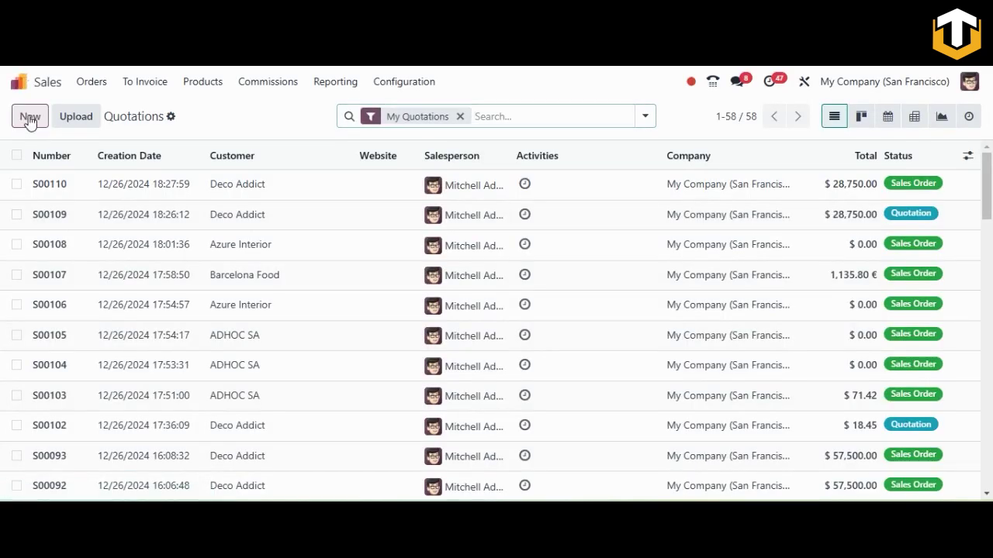
{"action": "left_click", "coordinate": [144, 245]}
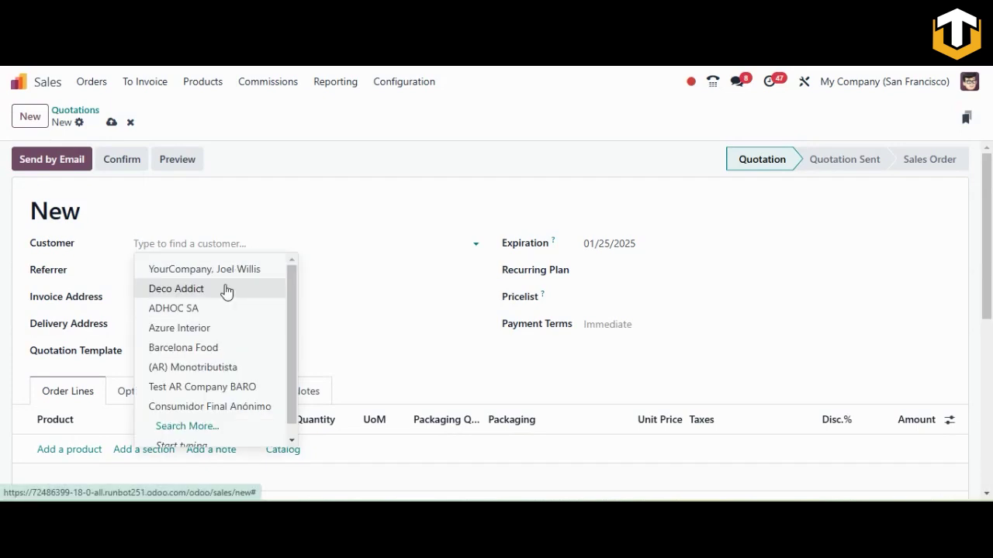
{"action": "left_click", "coordinate": [226, 289]}
{"action": "scroll", "coordinate": [976, 270], "scroll_direction": "down", "scroll_amount": 2}
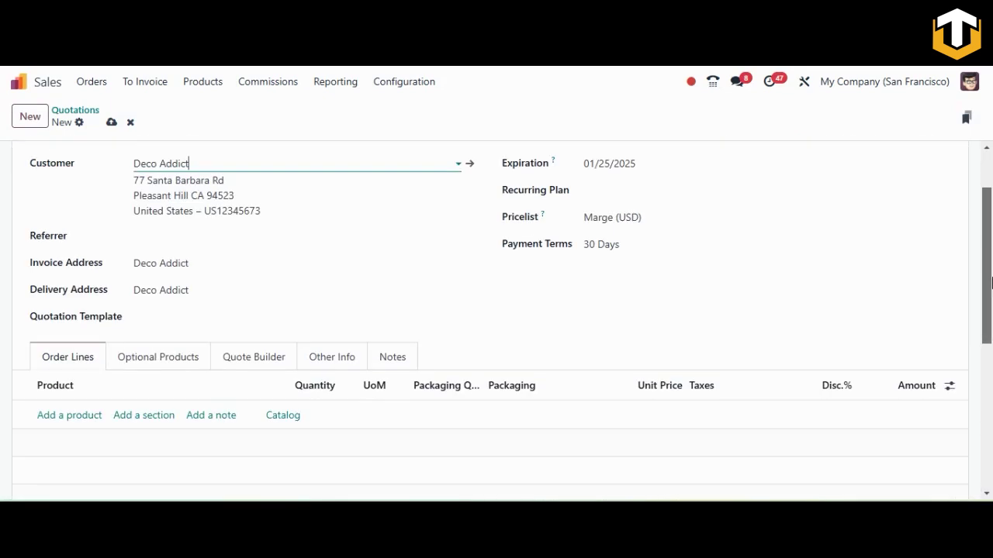
{"action": "left_click", "coordinate": [74, 393]}
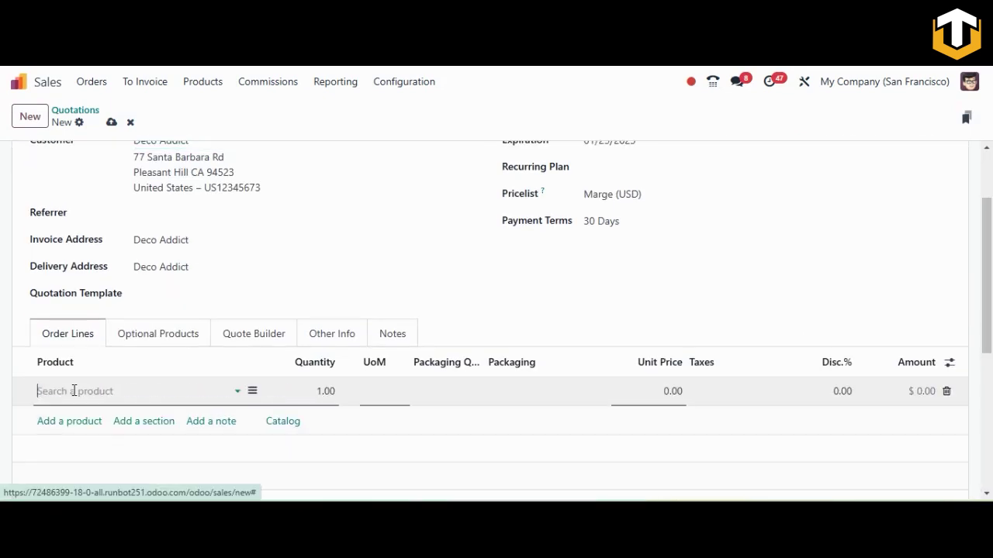
{"action": "type", "text": "wooden"}
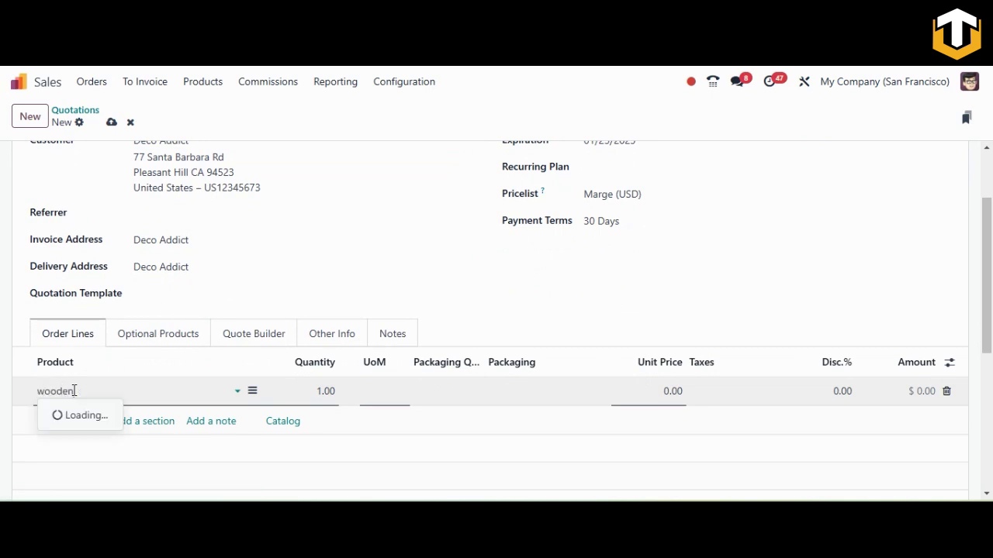
{"action": "left_click", "coordinate": [253, 432]}
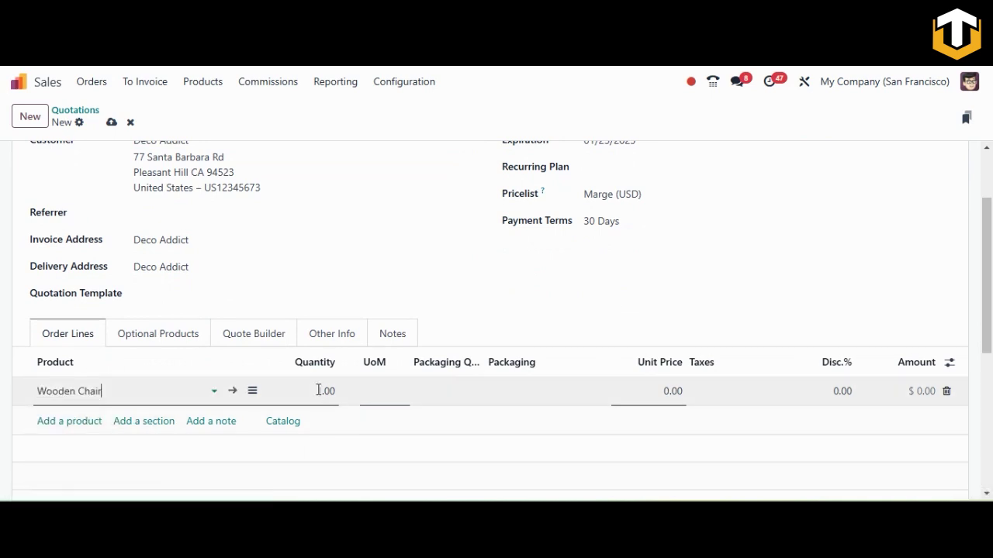
{"action": "left_click", "coordinate": [320, 391]}
{"action": "type", "text": "5"}
{"action": "left_click", "coordinate": [677, 391]}
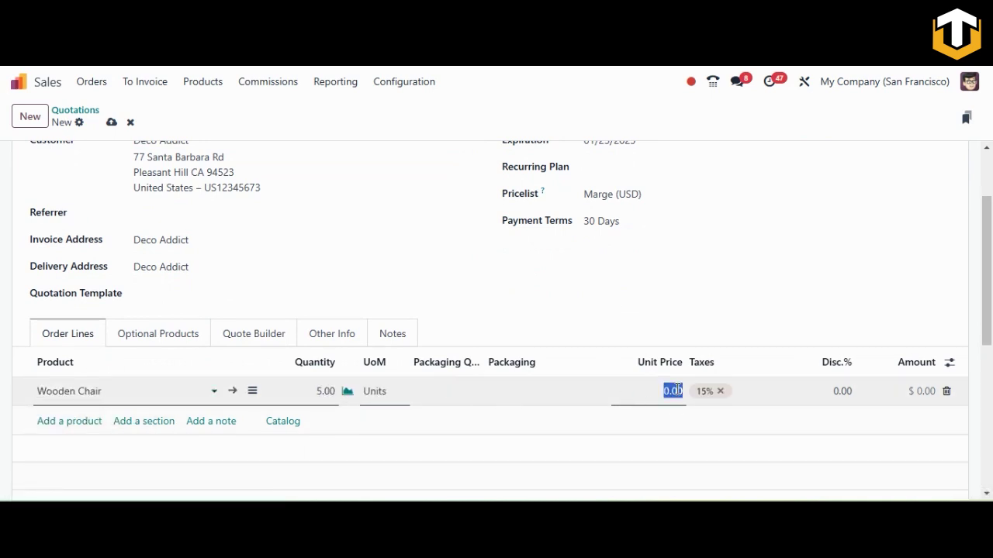
{"action": "type", "text": "5000"}
Confirm the quotation as sales order S00111 and open its manufacturing order WH/MO/00018
{"action": "scroll", "coordinate": [345, 326], "scroll_direction": "up", "scroll_amount": 3}
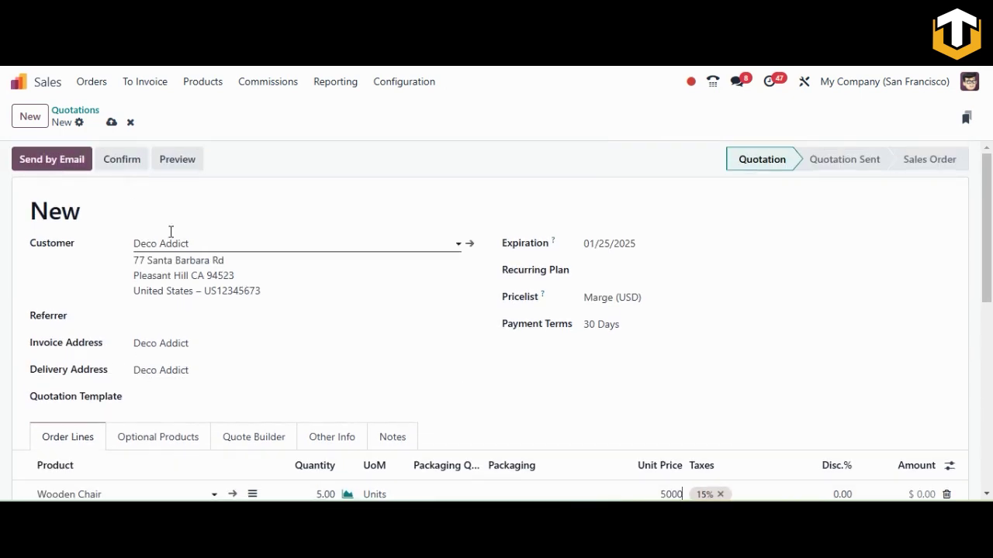
{"action": "left_click", "coordinate": [111, 169]}
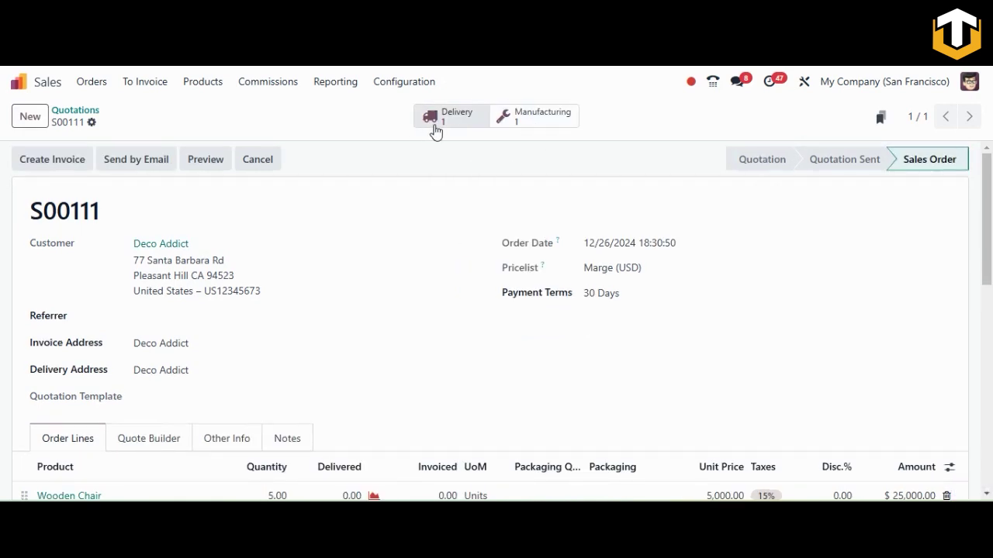
{"action": "left_click", "coordinate": [549, 122]}
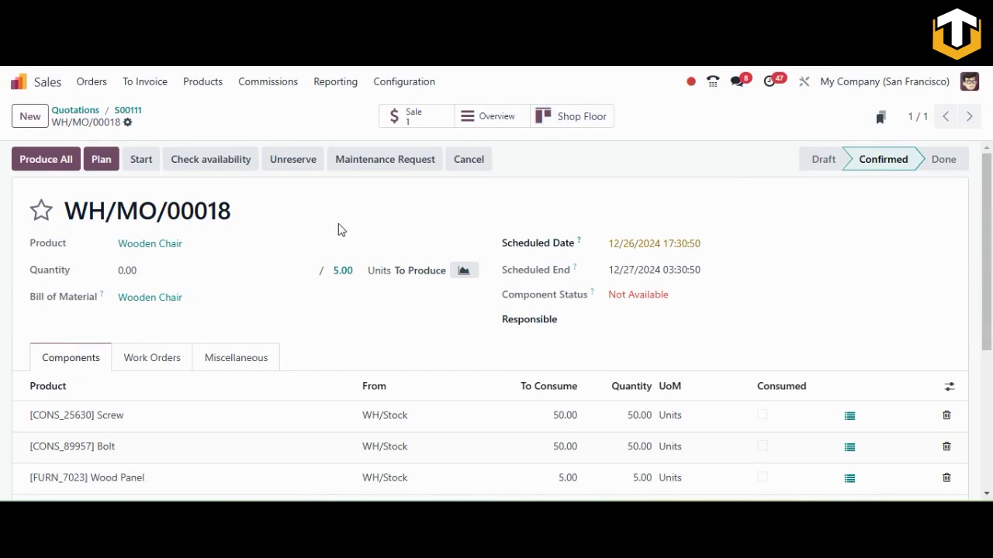
Show the Assembling parts and Drilling work orders of WH/MO/00018
{"action": "scroll", "coordinate": [979, 207], "scroll_direction": "down", "scroll_amount": 3}
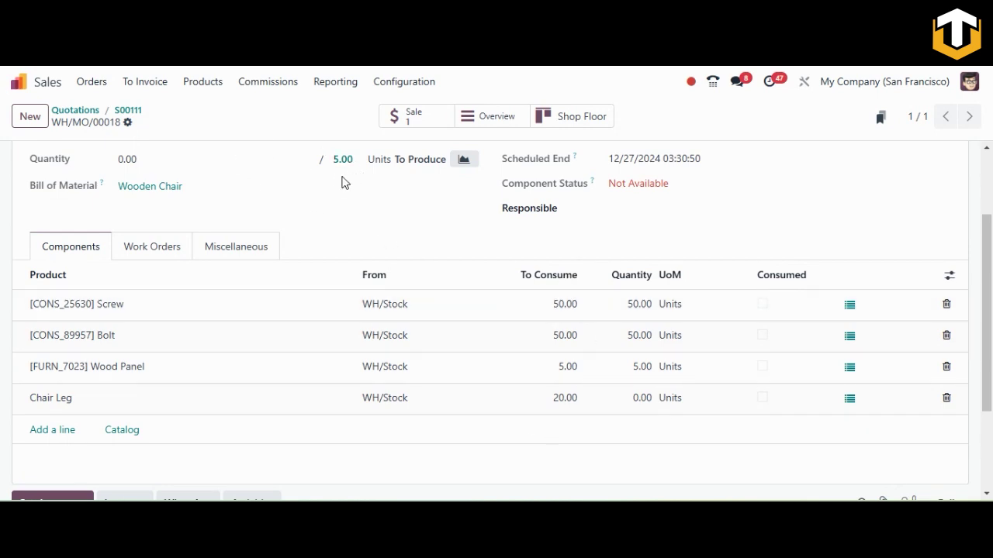
{"action": "left_click_drag", "start_coordinate": [981, 307], "coordinate": [981, 277]}
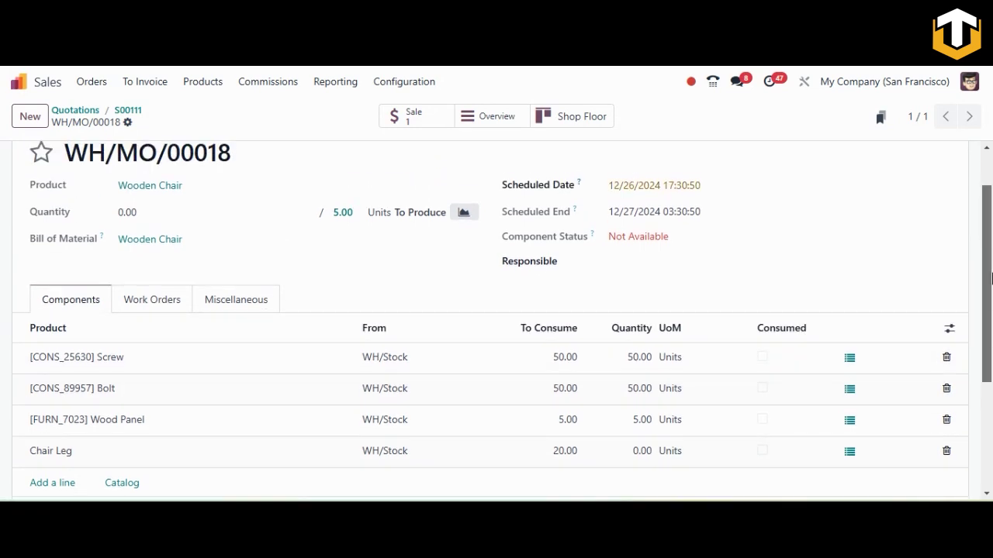
{"action": "left_click", "coordinate": [152, 300]}
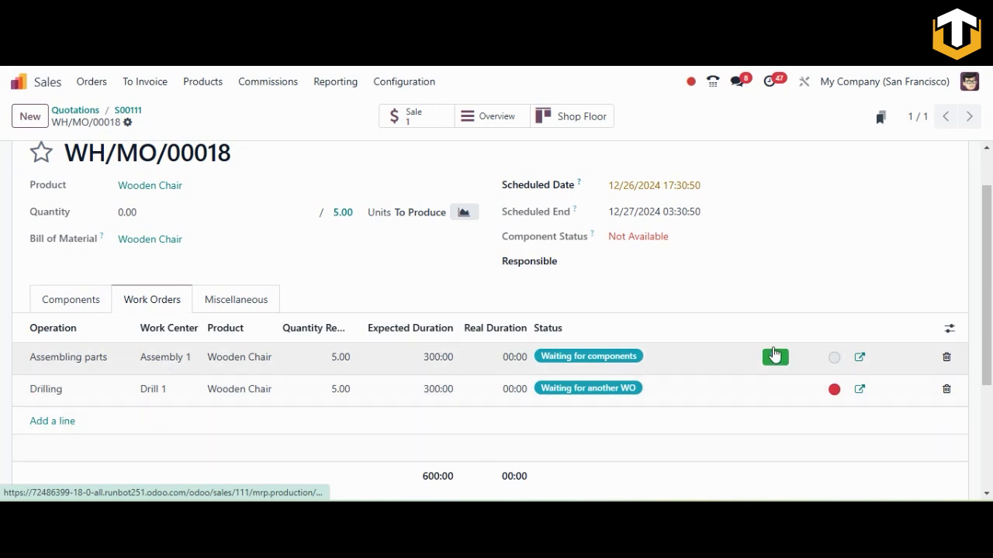
Start, pause, resume and finish the Assembling parts work order
{"action": "left_click", "coordinate": [773, 362]}
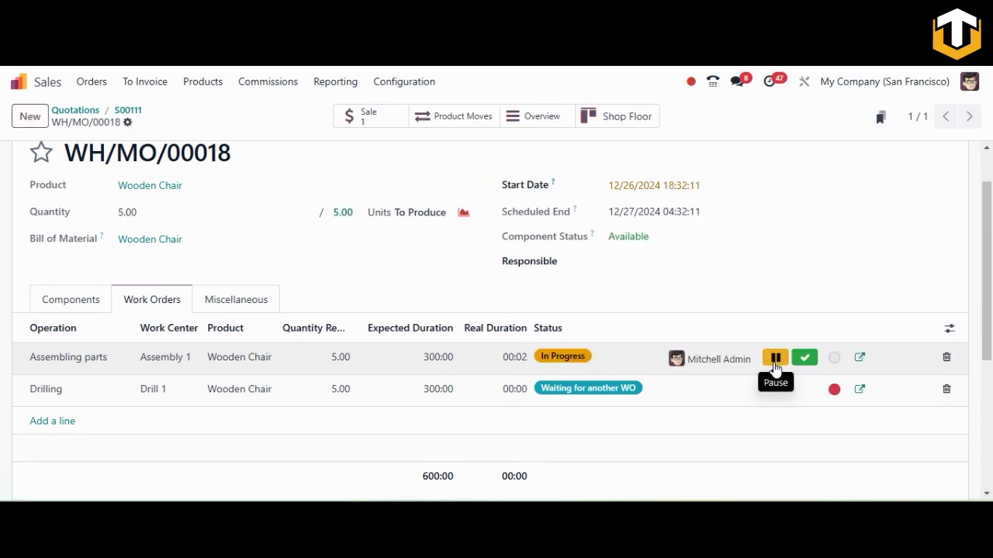
{"action": "left_click", "coordinate": [776, 360]}
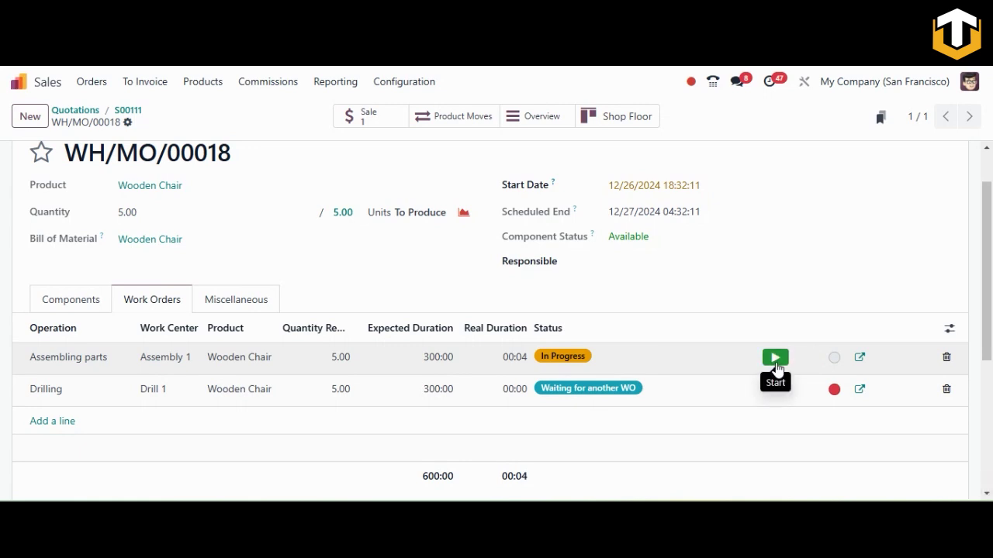
{"action": "left_click", "coordinate": [776, 366]}
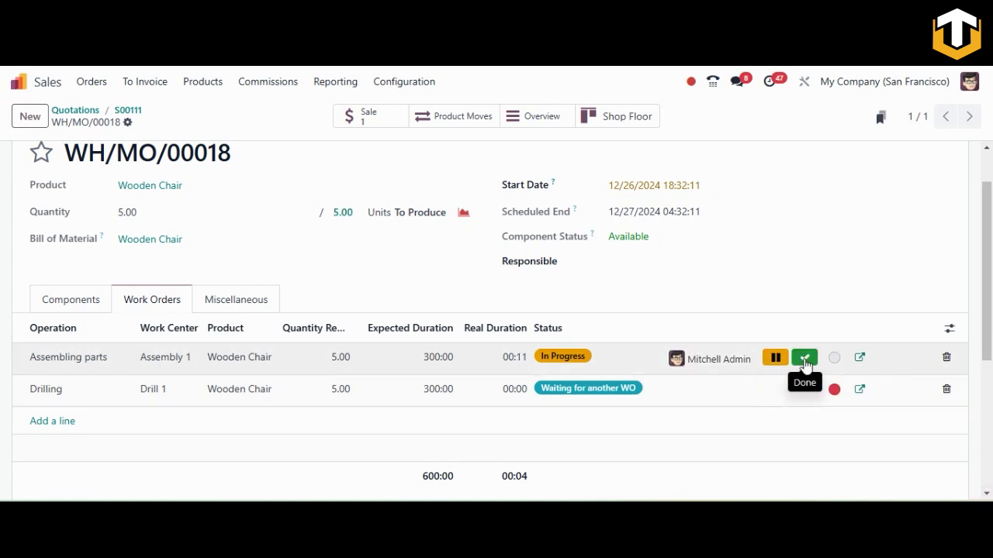
{"action": "left_click", "coordinate": [804, 358]}
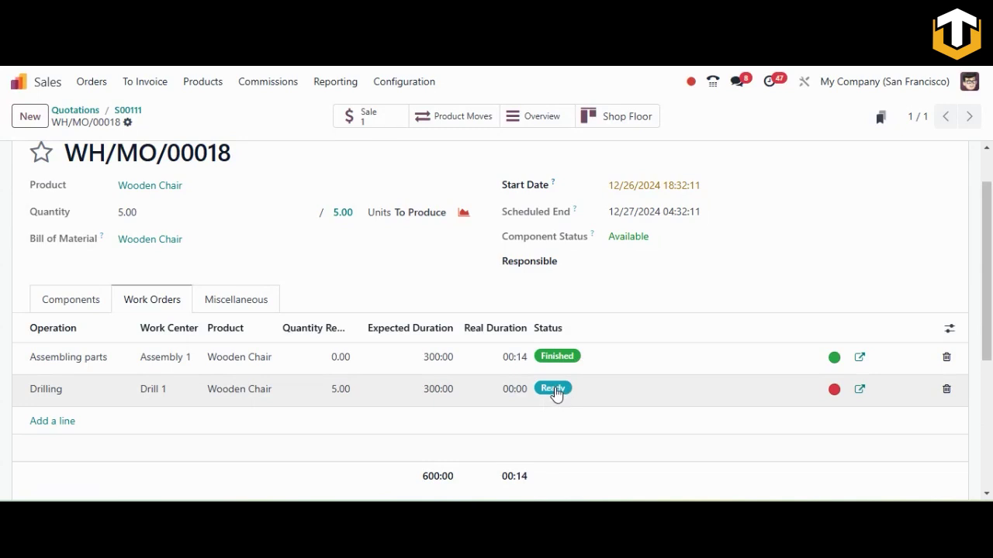
Start and finish the Drilling work order
{"action": "left_click", "coordinate": [555, 394]}
{"action": "left_click", "coordinate": [776, 391]}
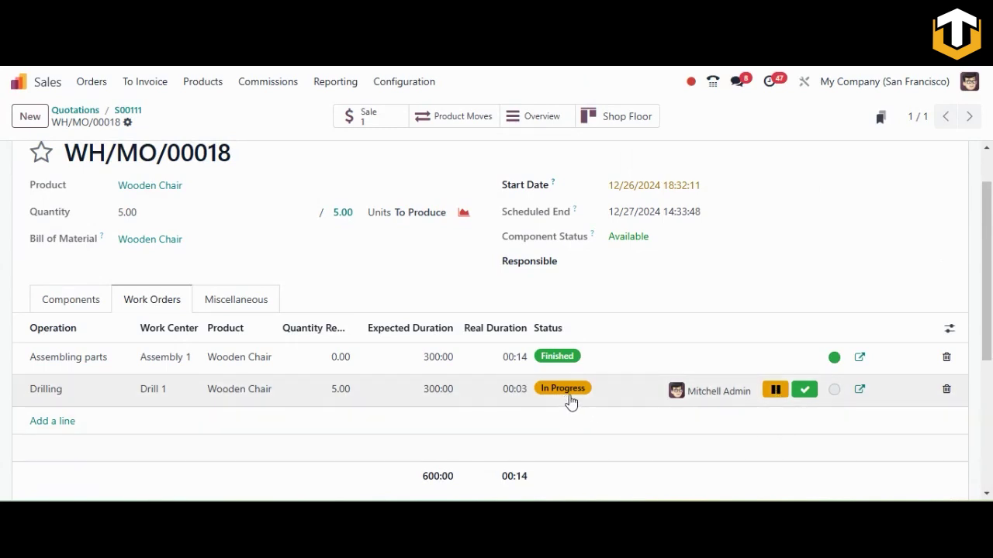
{"action": "left_click", "coordinate": [807, 393]}
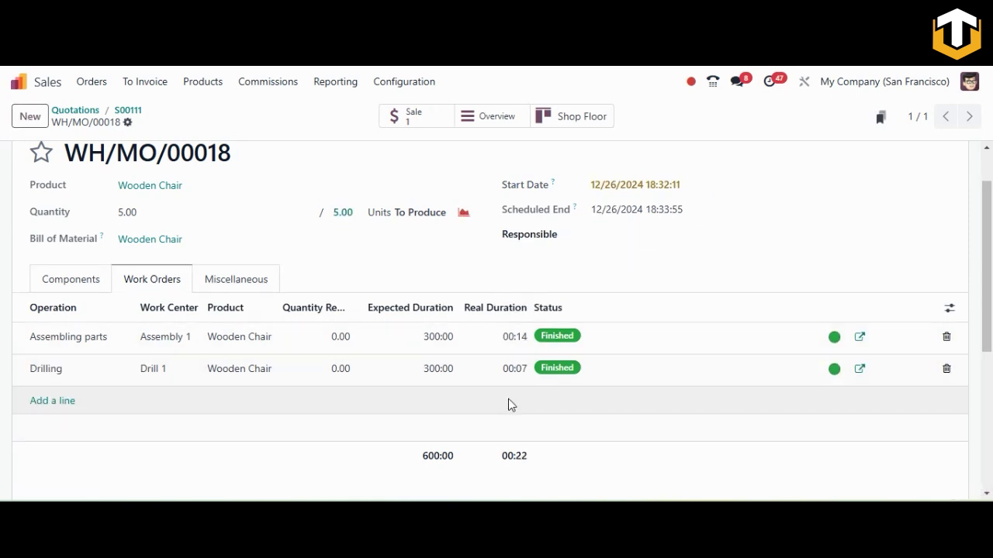
{"action": "scroll", "coordinate": [508, 398], "scroll_direction": "up", "scroll_amount": 1}
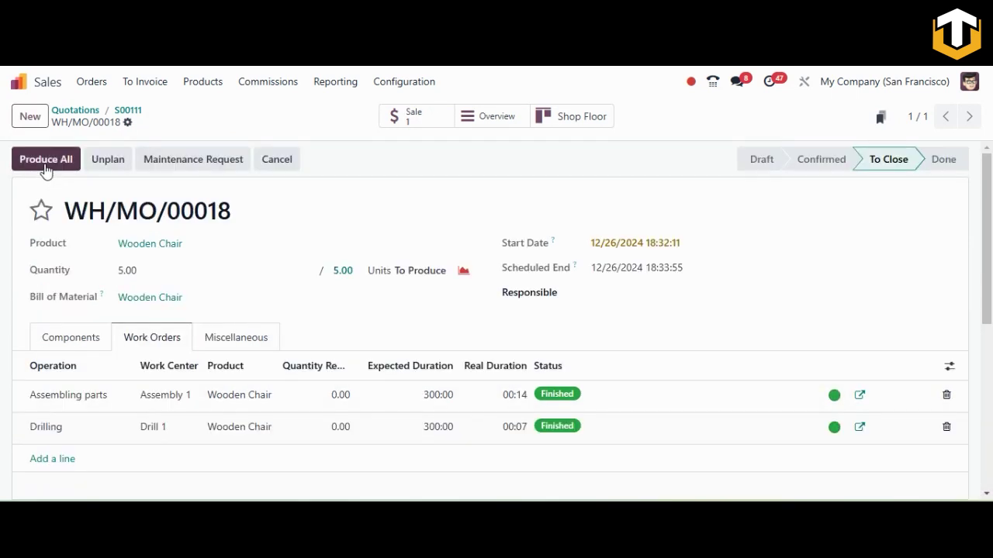
Produce all 5 Wooden Chairs on WH/MO/00018 and review the consumed components
{"action": "left_click", "coordinate": [45, 161]}
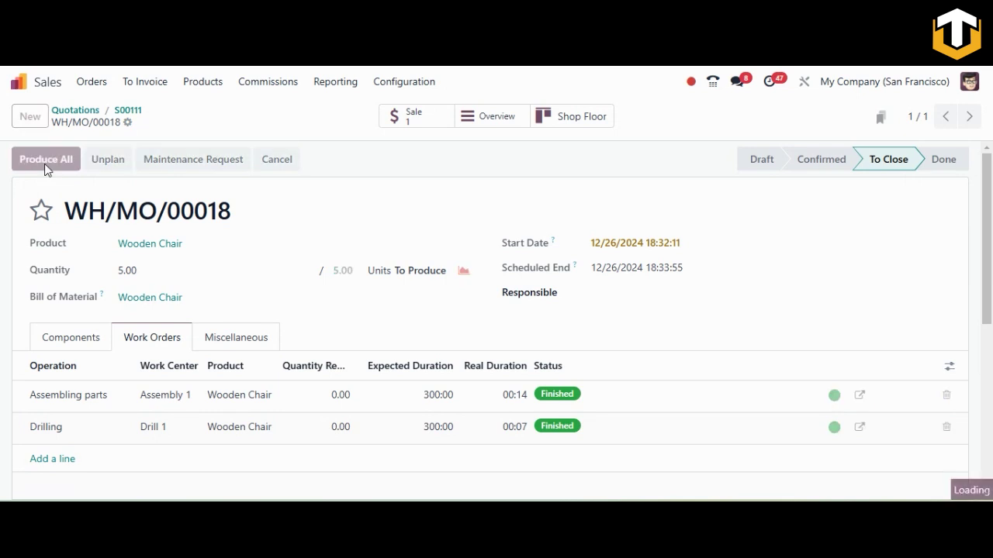
{"action": "left_click", "coordinate": [92, 342]}
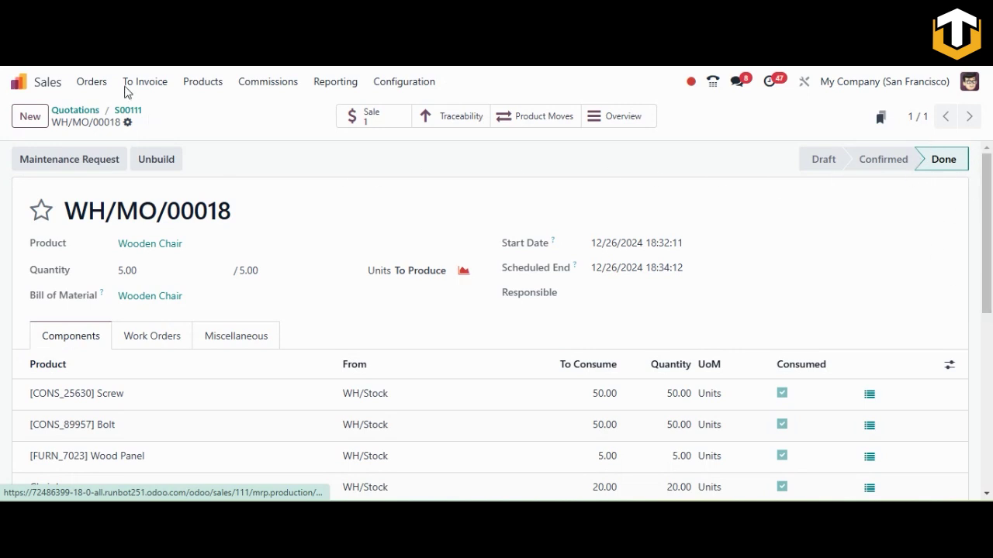
{"action": "left_click", "coordinate": [691, 82]}
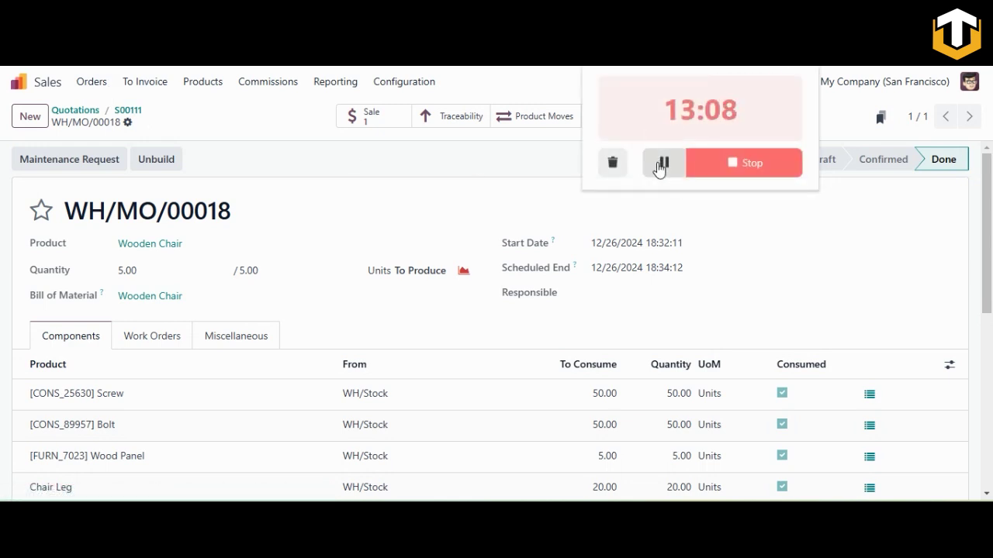
{"action": "left_click", "coordinate": [518, 160]}
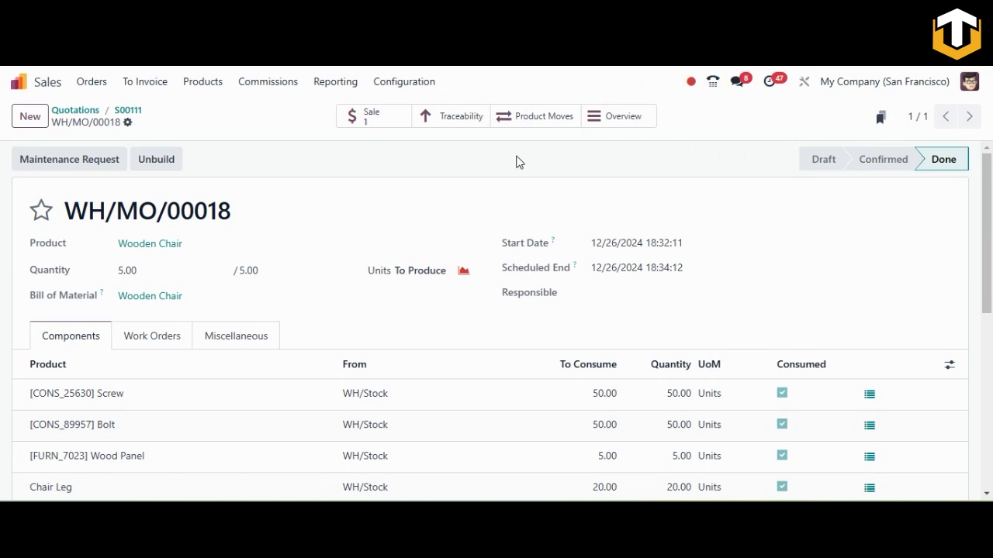
{"action": "left_click", "coordinate": [18, 83]}
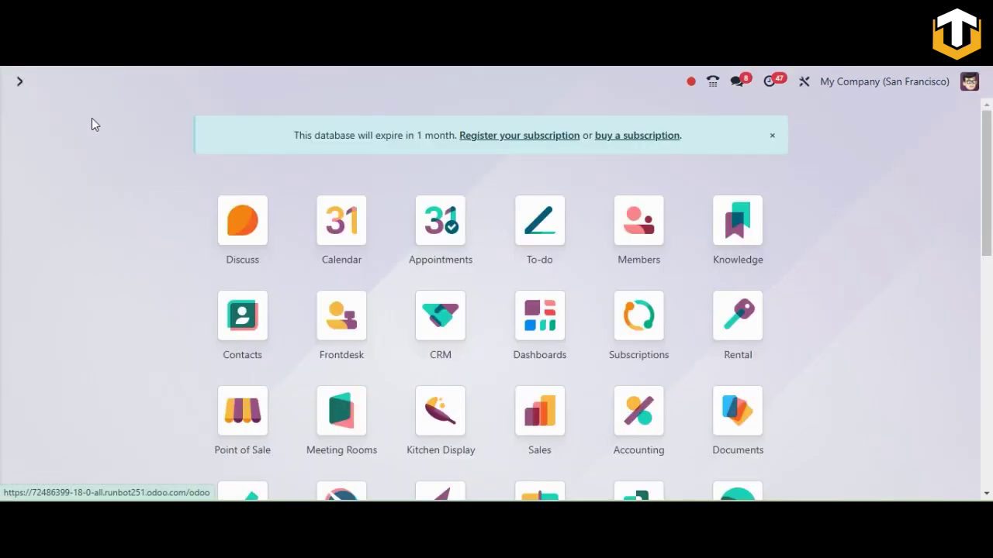
In Inventory, open Deco Addict's S00111 delivery WH/OUT/00043 from To Deliver and validate it
{"action": "type", "text": "in"}
{"action": "left_click", "coordinate": [332, 220]}
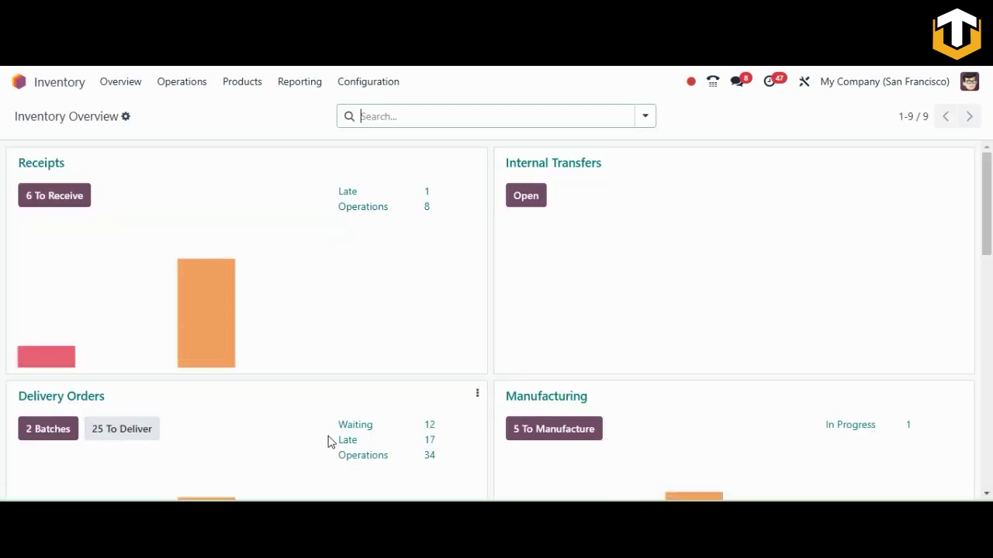
{"action": "left_click", "coordinate": [128, 431]}
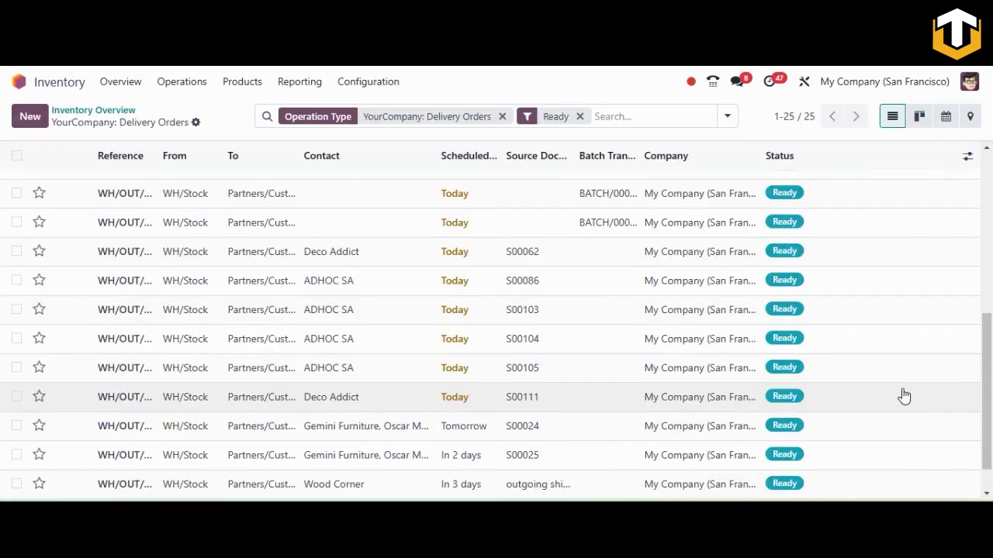
{"action": "left_click", "coordinate": [379, 408]}
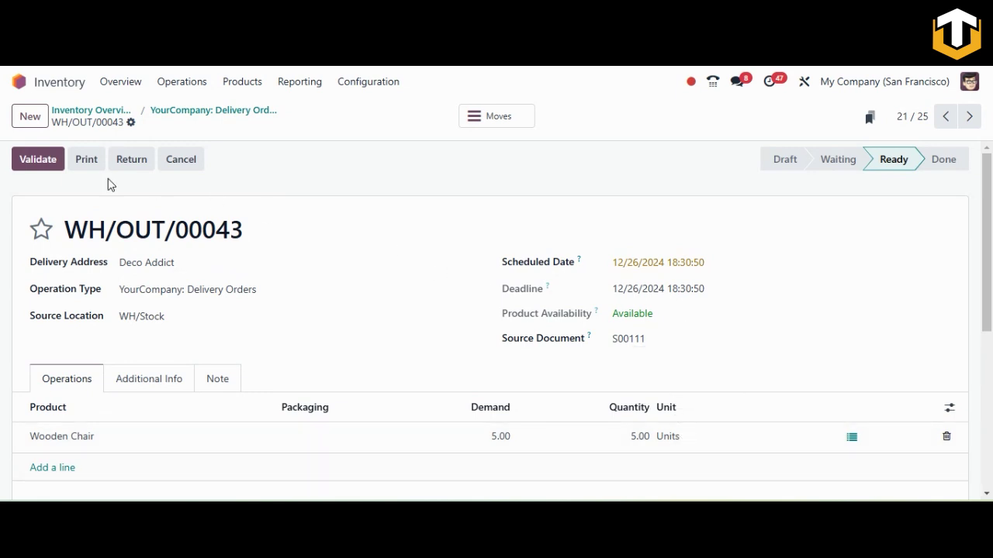
{"action": "left_click", "coordinate": [38, 160]}
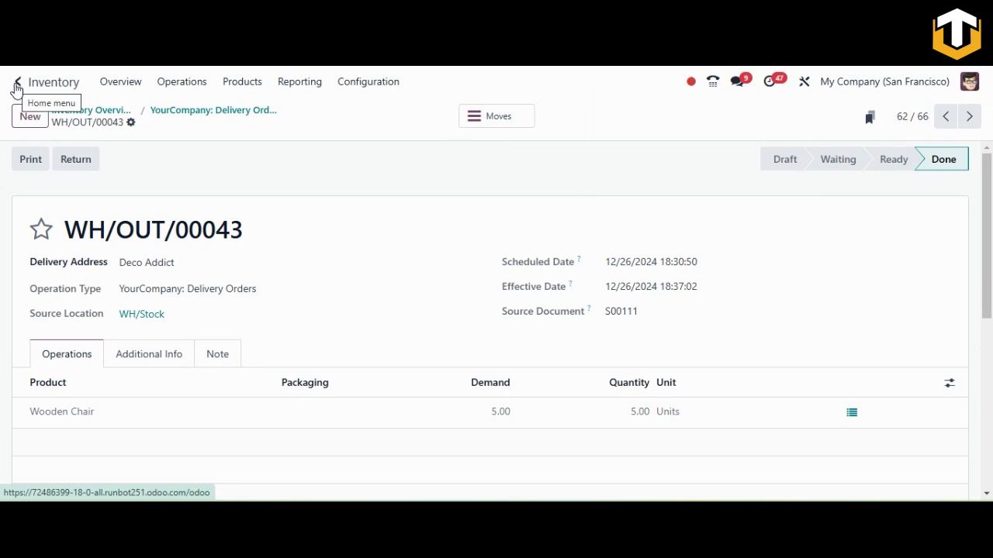
{"action": "left_click", "coordinate": [16, 84]}
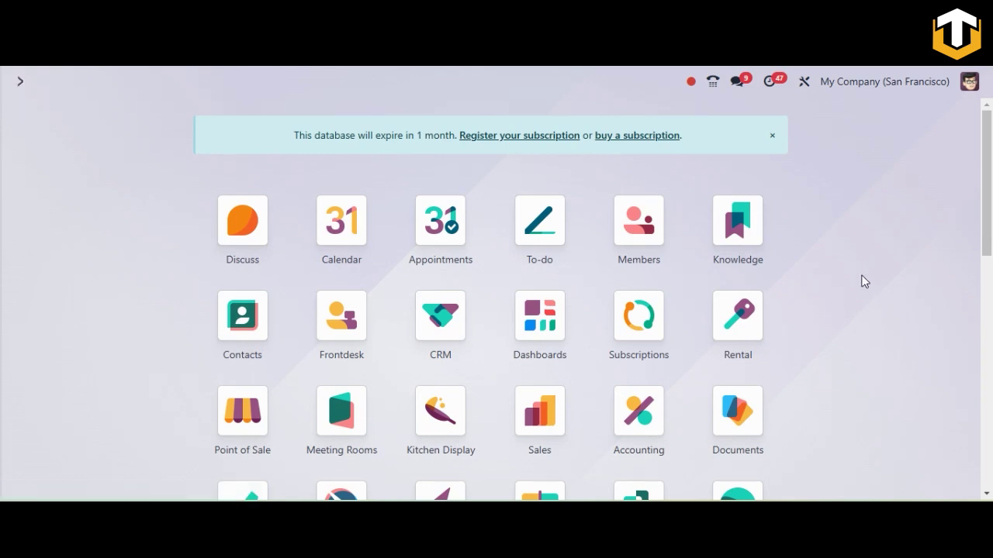
Open Manufacturing with 'manuf' and go to the Bills of Materials list under Products
{"action": "type", "text": "manuf"}
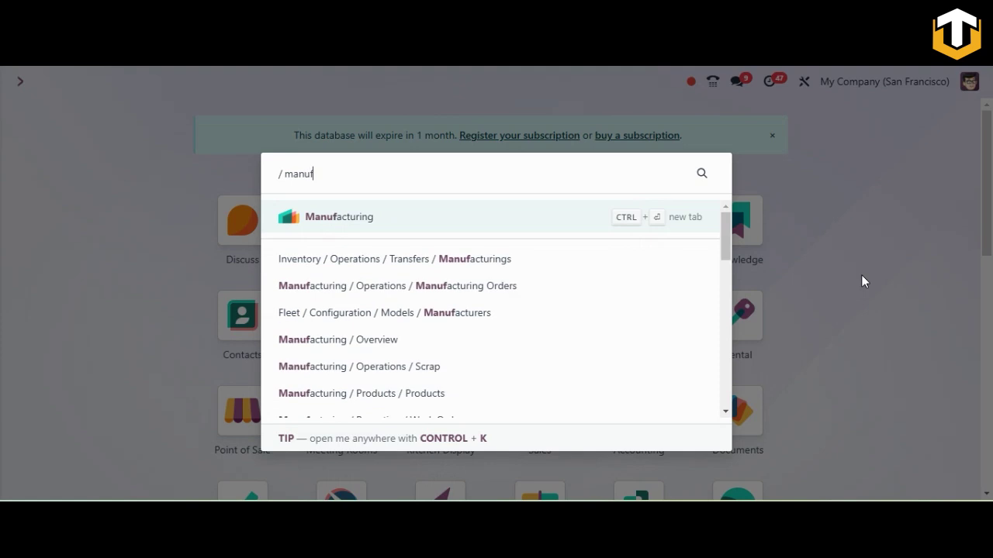
{"action": "key", "text": "Return"}
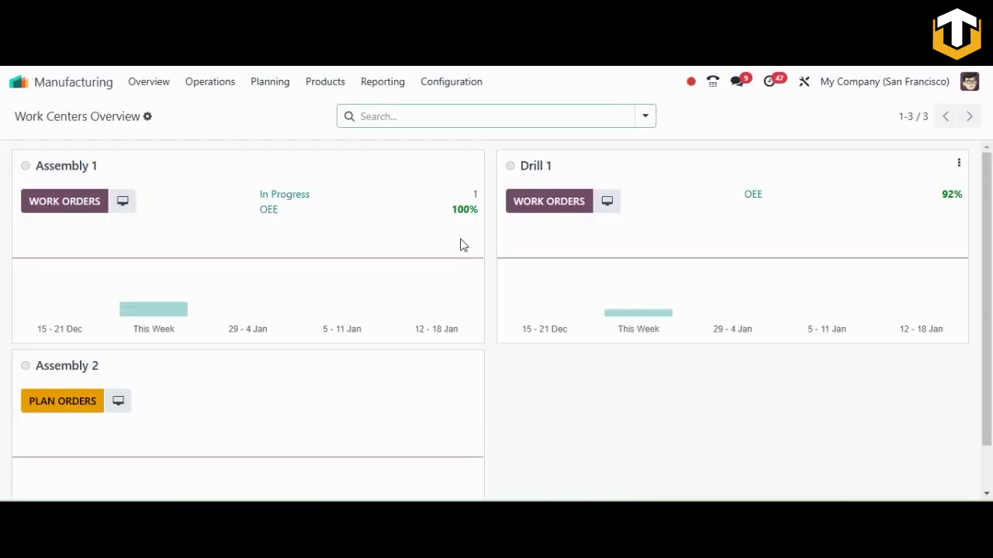
{"action": "left_click", "coordinate": [330, 87]}
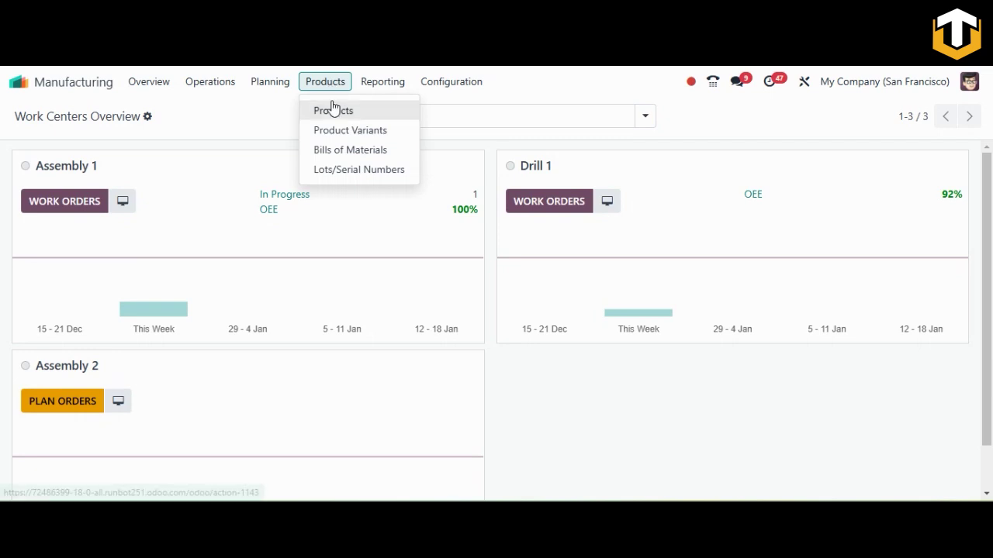
{"action": "left_click", "coordinate": [339, 150]}
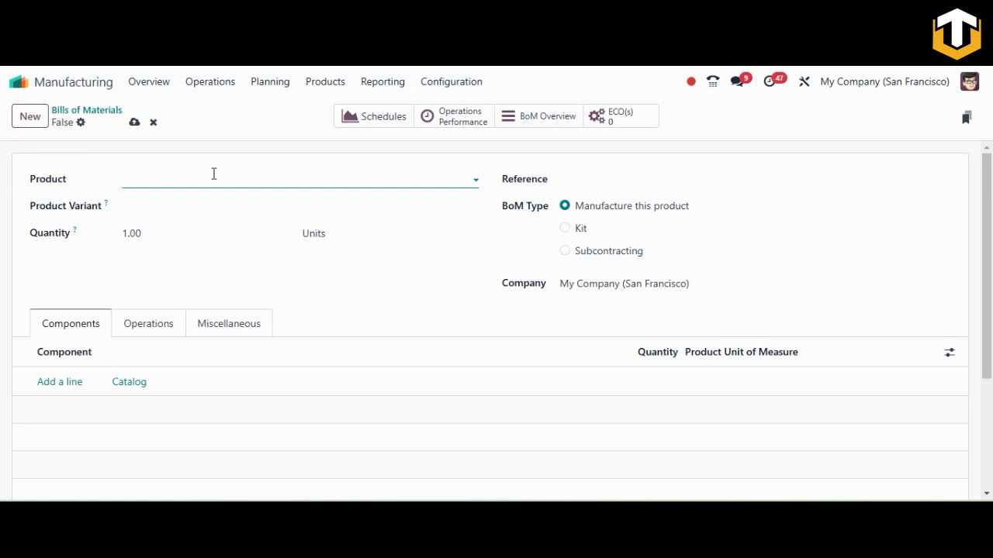
Create the product Laptop Essential Kit on the new bill and set its BoM Type to Kit
{"action": "left_click", "coordinate": [213, 174]}
{"action": "type", "text": "La"}
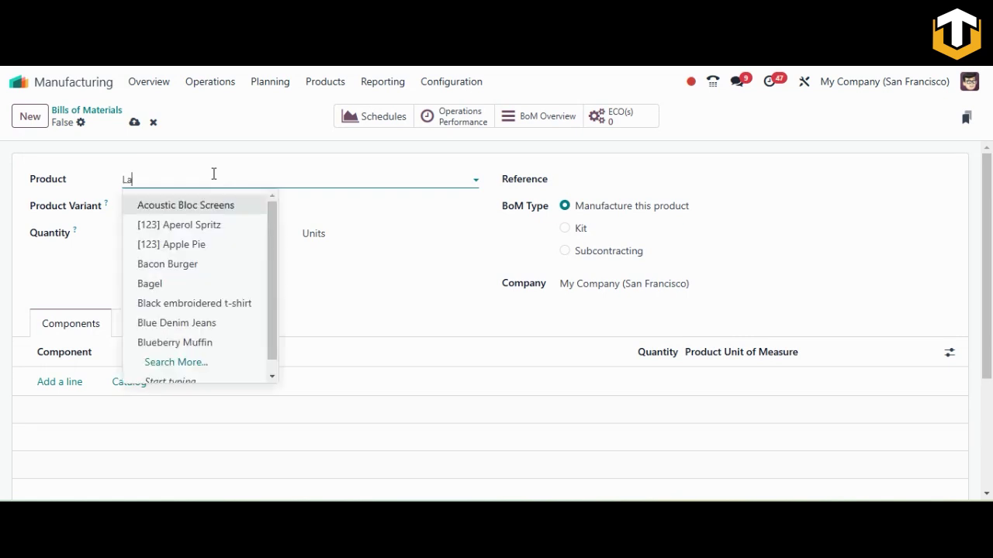
{"action": "type", "text": "ptop Es"}
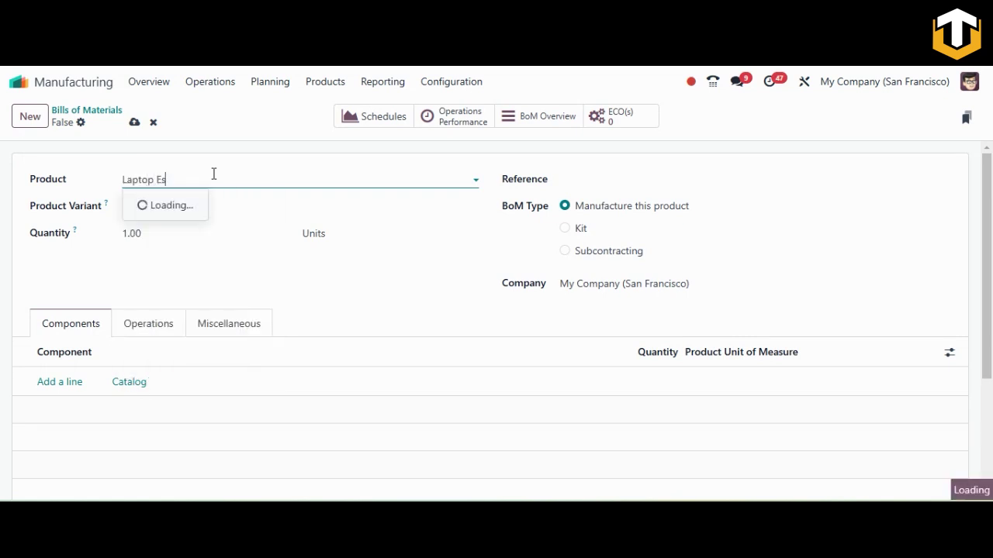
{"action": "type", "text": "sential"}
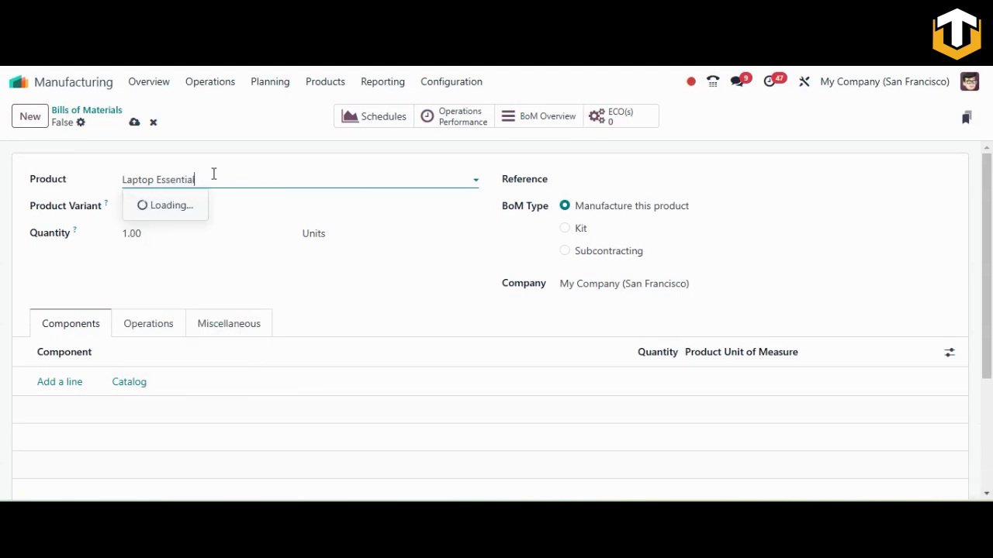
{"action": "type", "text": " Ki"}
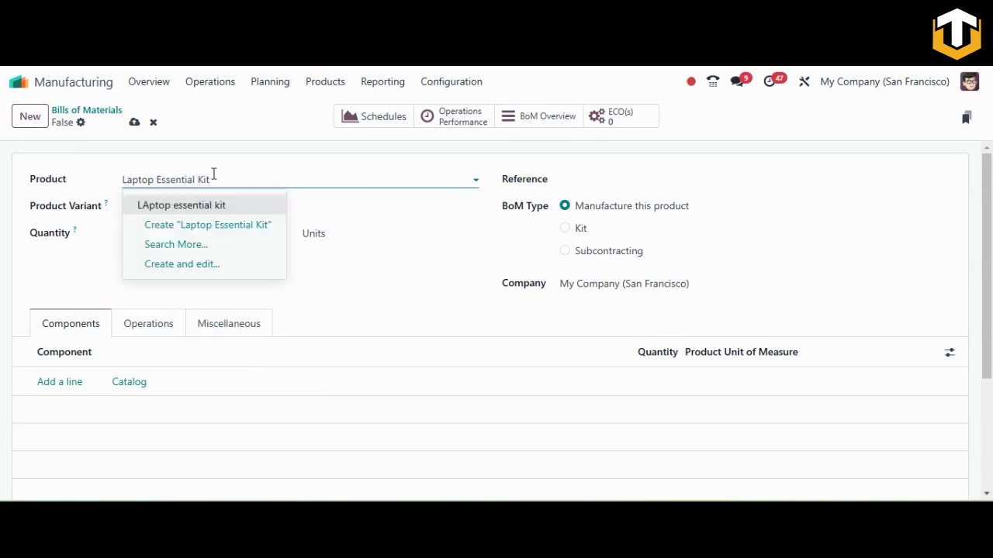
{"action": "type", "text": "t"}
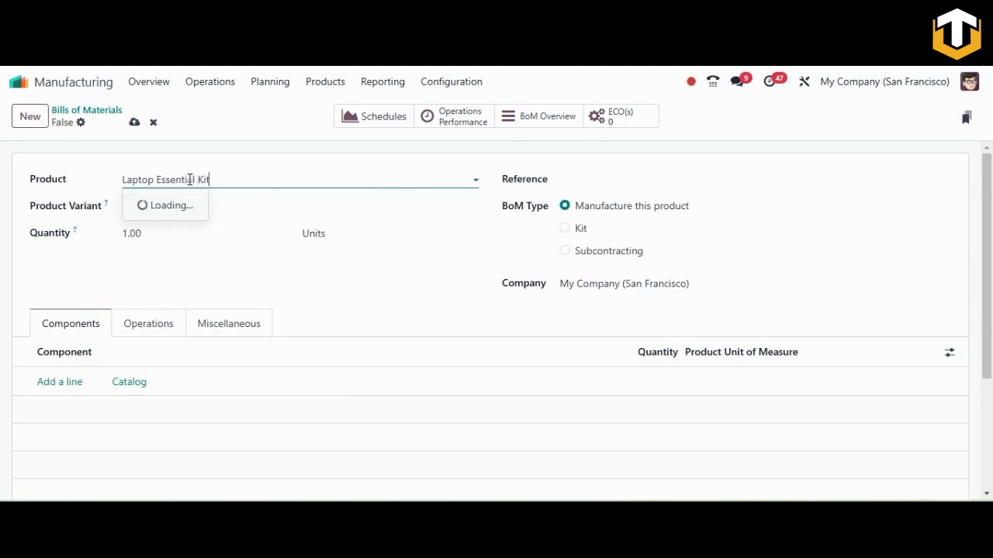
{"action": "left_click", "coordinate": [191, 226]}
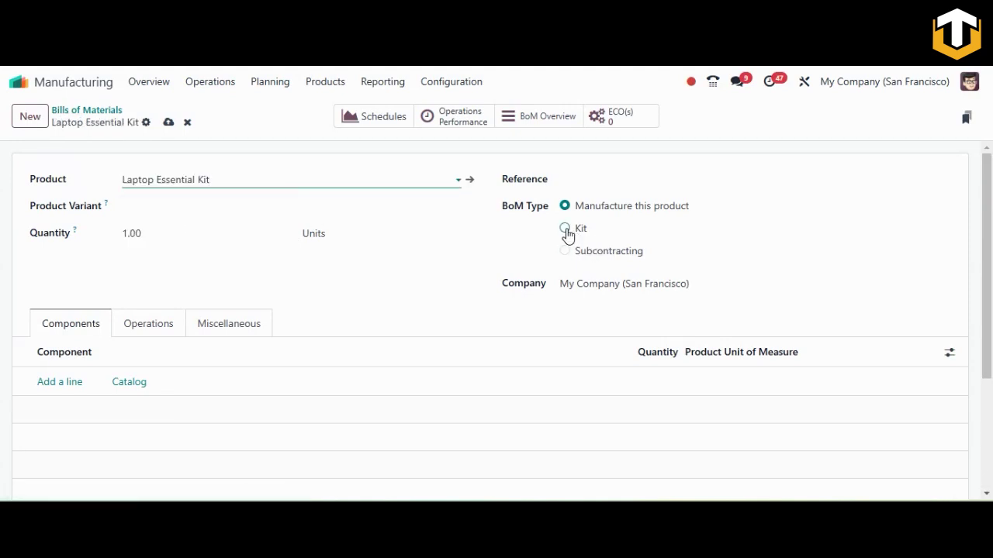
{"action": "left_click", "coordinate": [566, 229]}
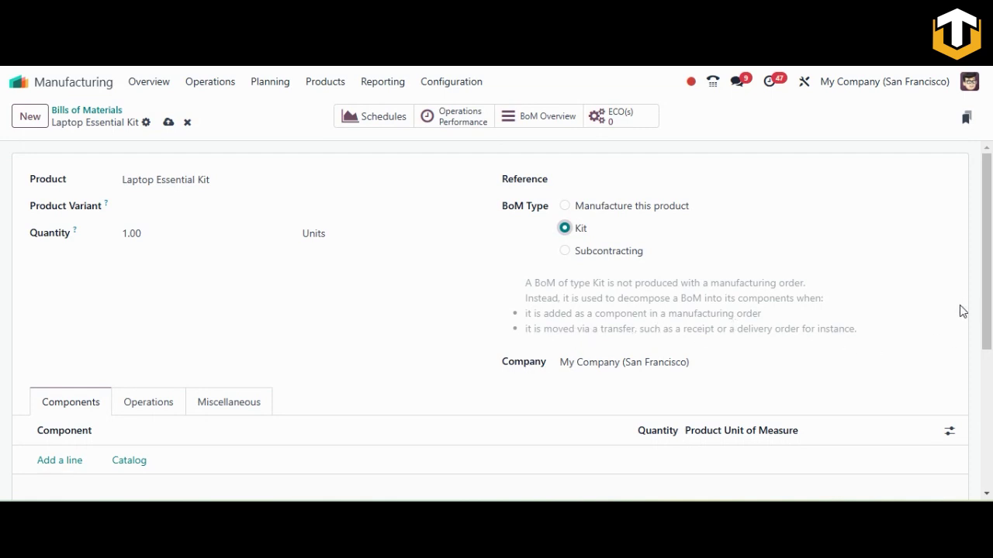
Add Laptop case and Cooling Fan to the kit as newly created components
{"action": "scroll", "coordinate": [987, 295], "scroll_direction": "down", "scroll_amount": 2}
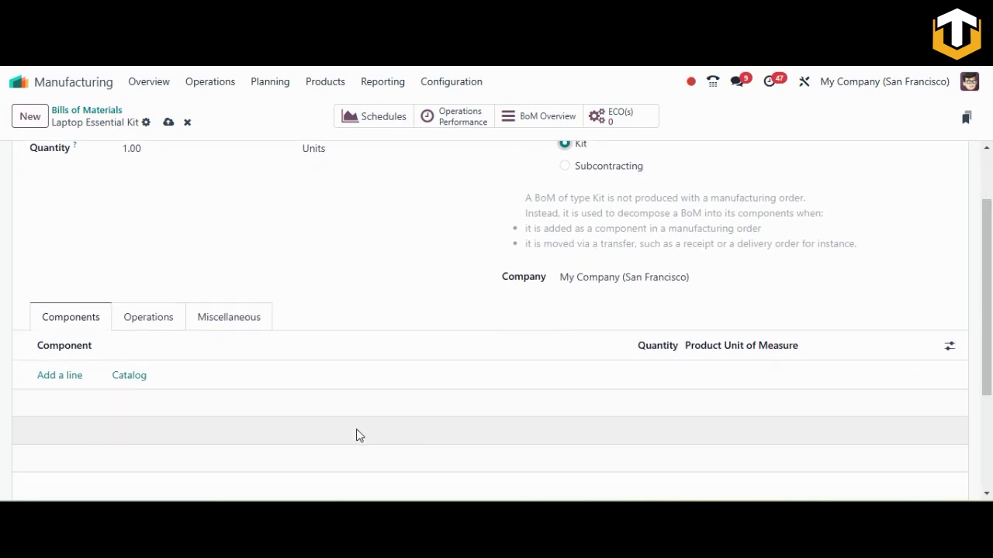
{"action": "left_click", "coordinate": [68, 376]}
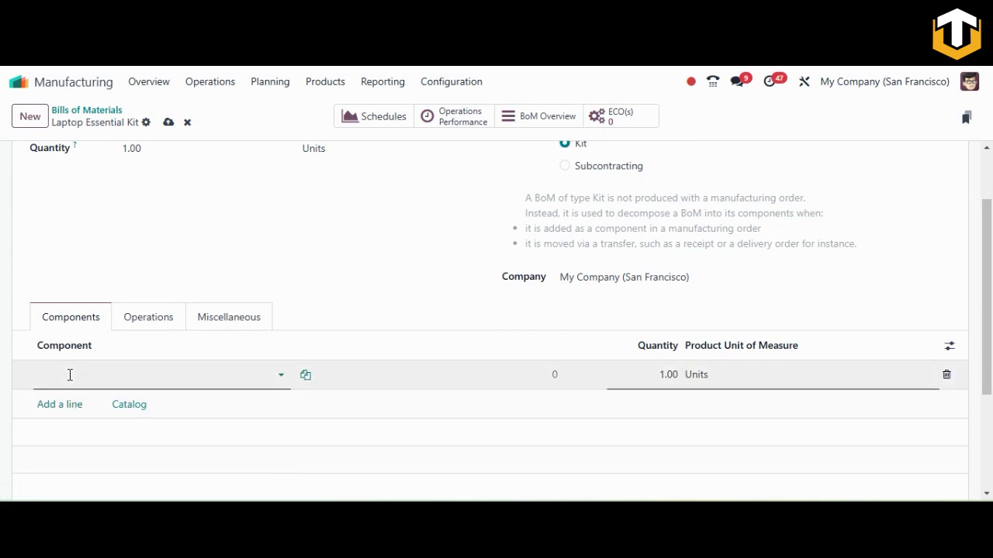
{"action": "type", "text": "Lapt"}
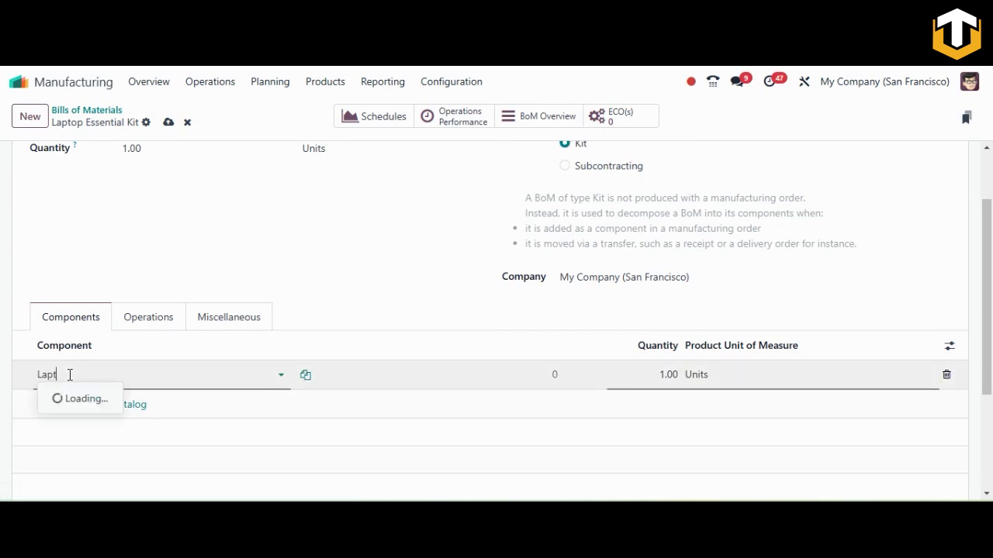
{"action": "type", "text": "op case"}
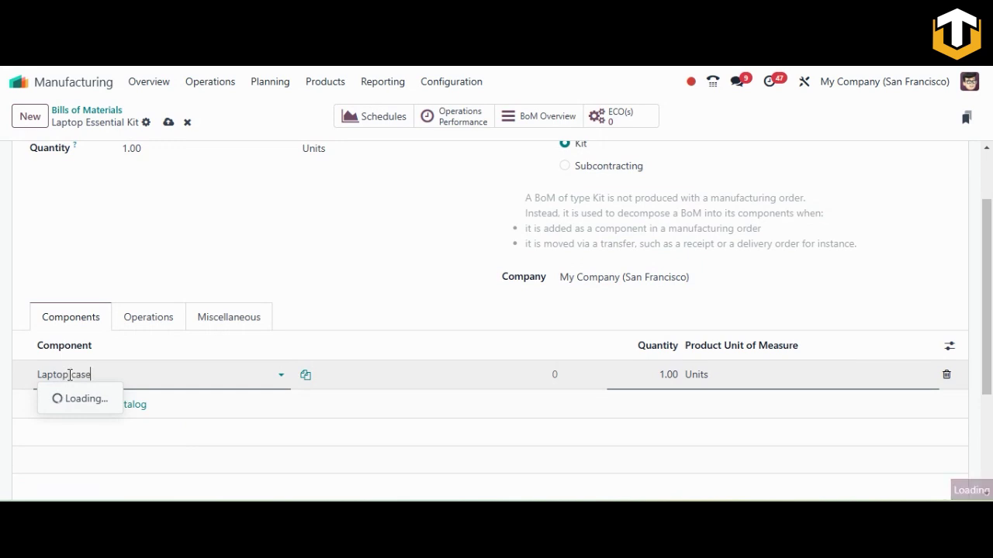
{"action": "left_click", "coordinate": [83, 418]}
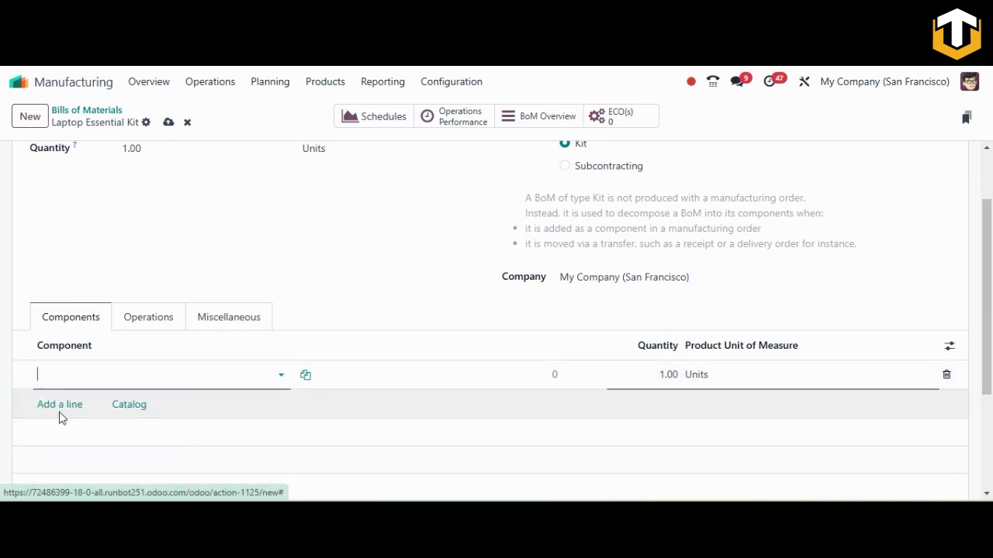
{"action": "left_click", "coordinate": [45, 409]}
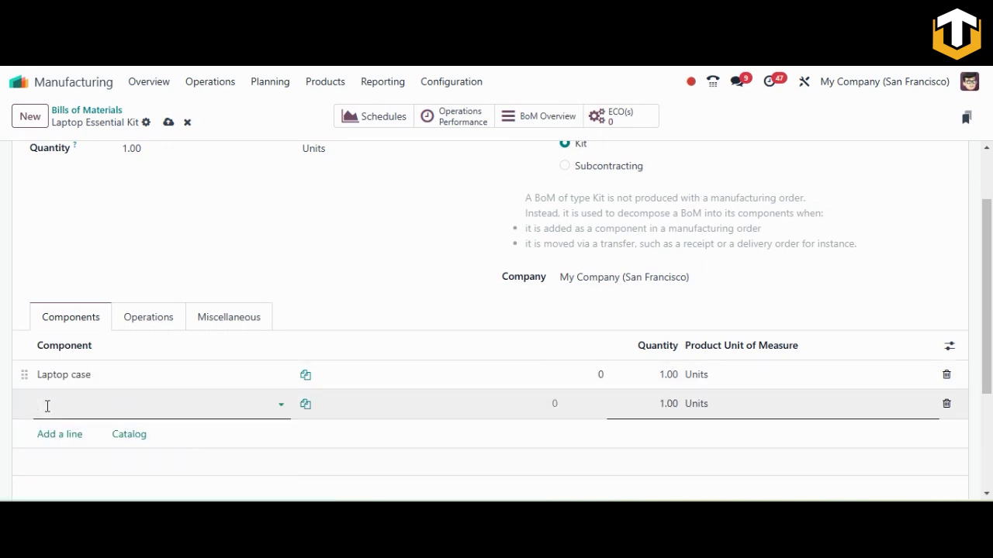
{"action": "type", "text": "Cooling Fan"}
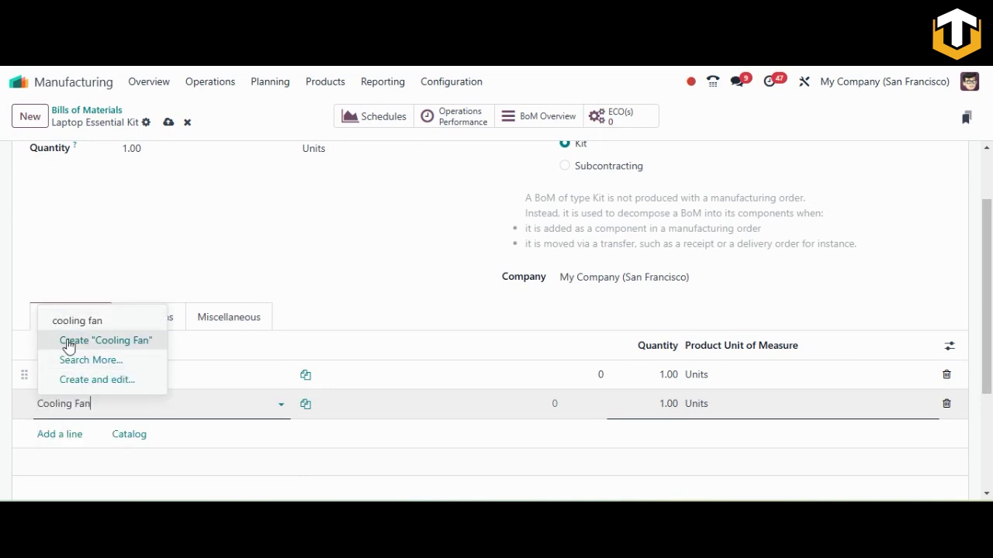
{"action": "left_click", "coordinate": [68, 346]}
Add a newly created Power Supply component, correcting the name's capitalisation first
{"action": "left_click", "coordinate": [47, 443]}
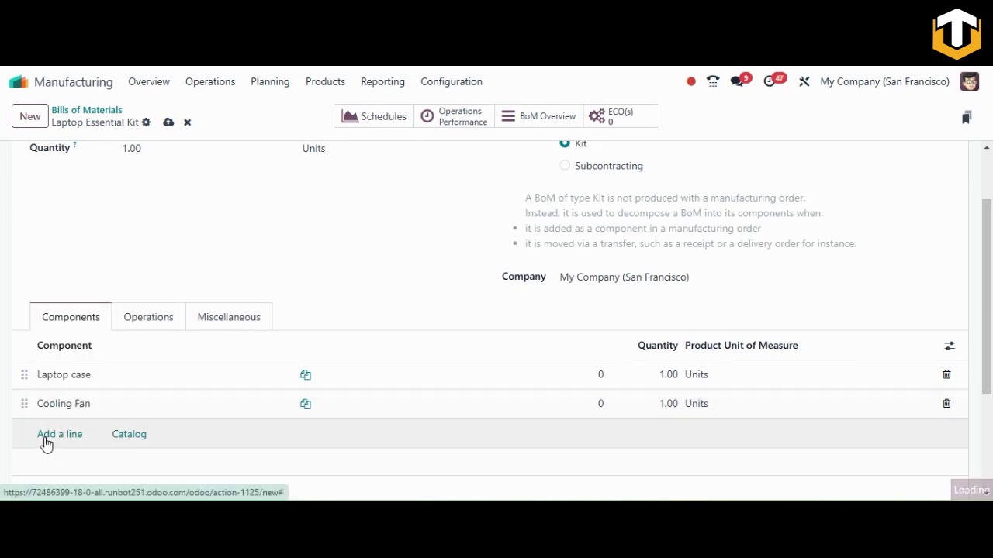
{"action": "type", "text": "P"}
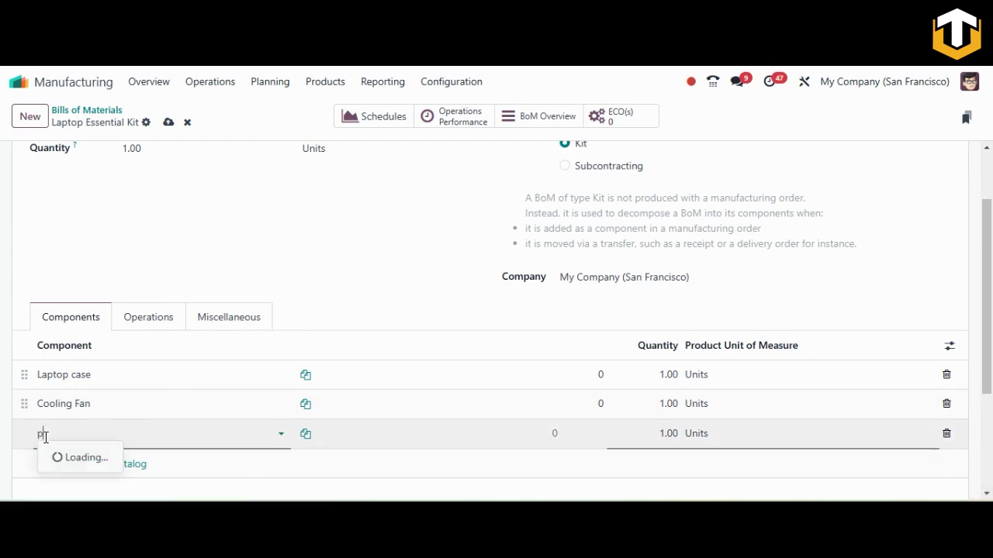
{"action": "type", "text": "ower supply"}
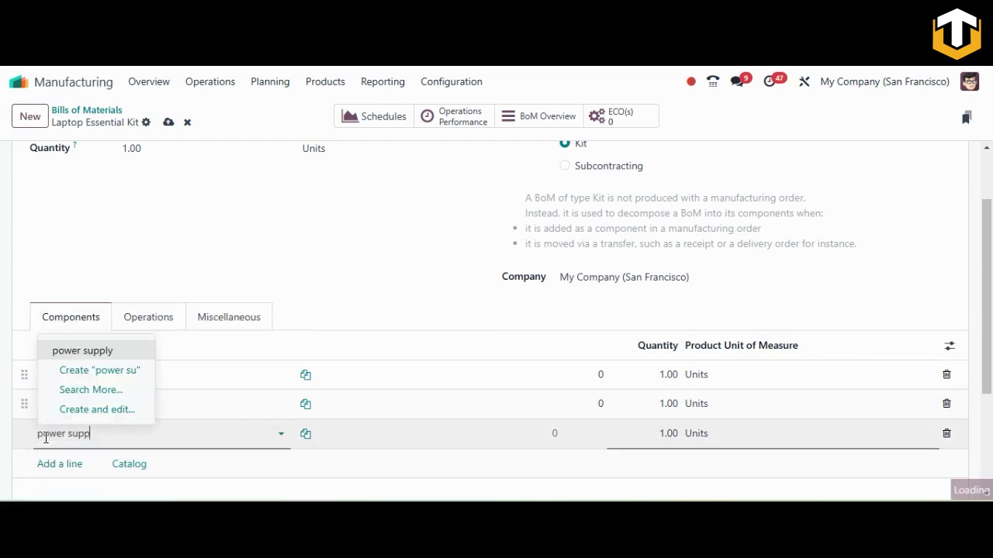
{"action": "left_click", "coordinate": [45, 436]}
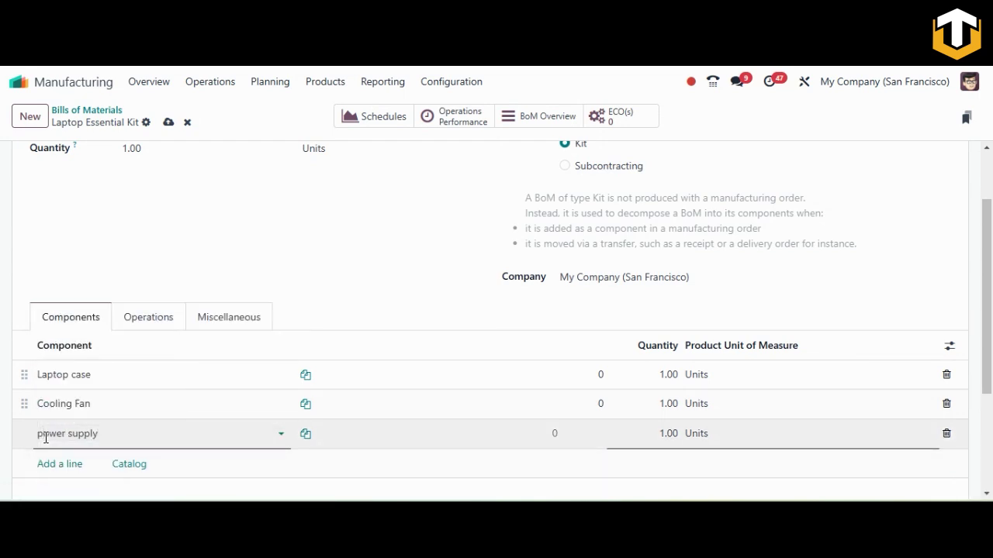
{"action": "key", "text": "BackSpace"}
{"action": "type", "text": "P"}
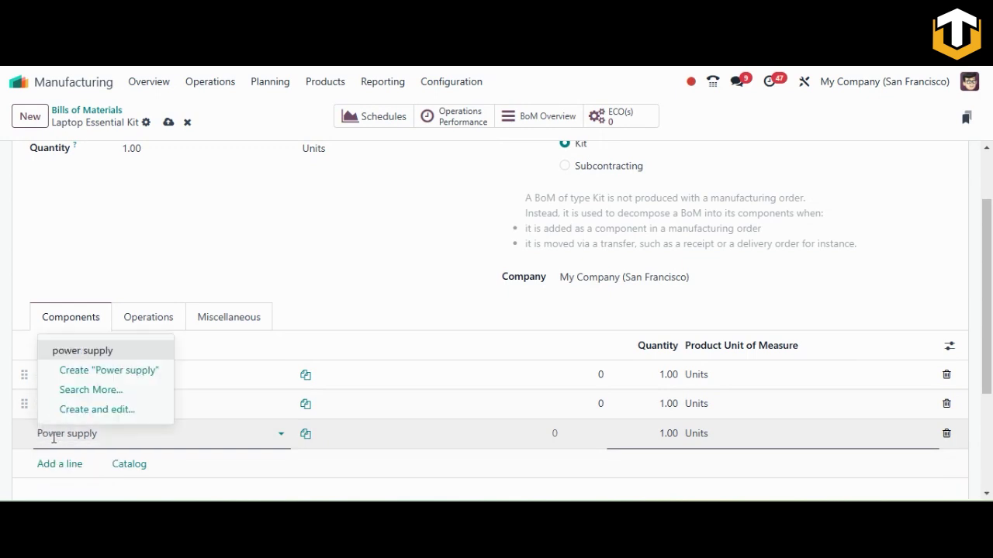
{"action": "left_click", "coordinate": [73, 434]}
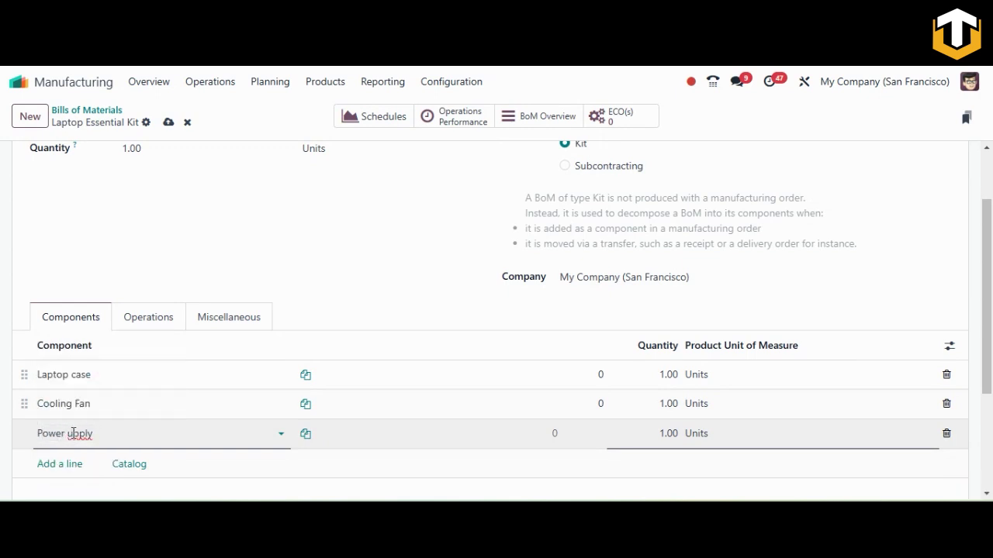
{"action": "left_click", "coordinate": [73, 434]}
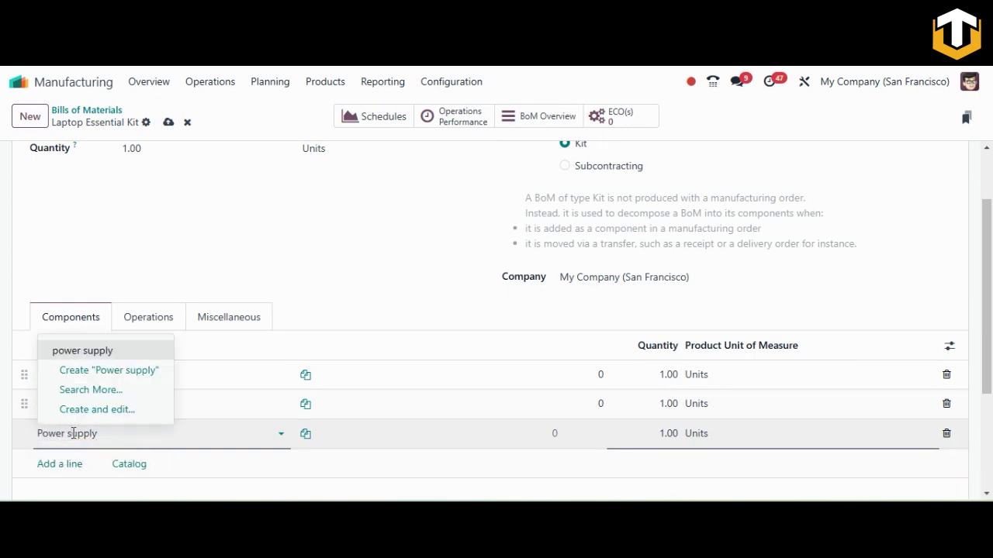
{"action": "key", "text": "BackSpace"}
{"action": "type", "text": "S"}
{"action": "left_click", "coordinate": [116, 371]}
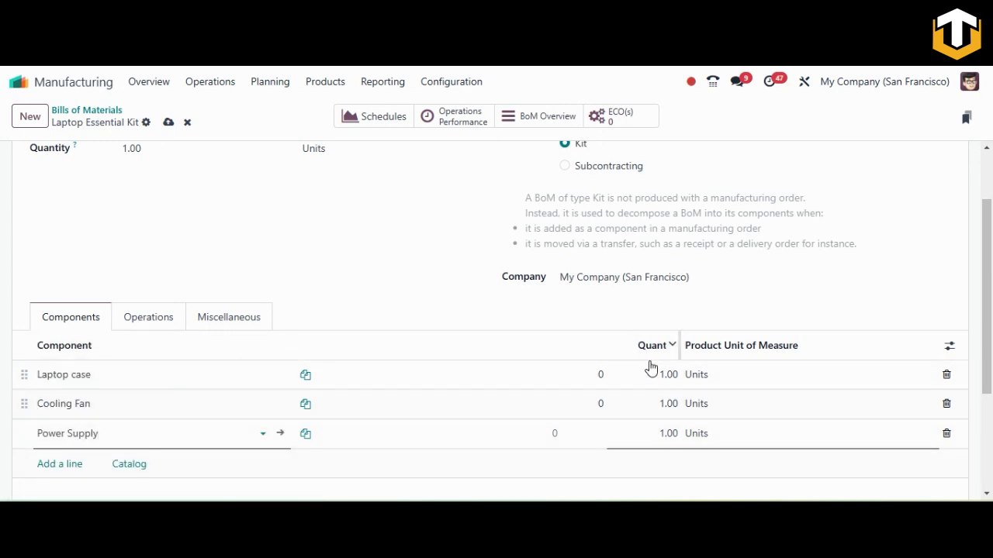
{"action": "scroll", "coordinate": [225, 287], "scroll_direction": "up", "scroll_amount": 3}
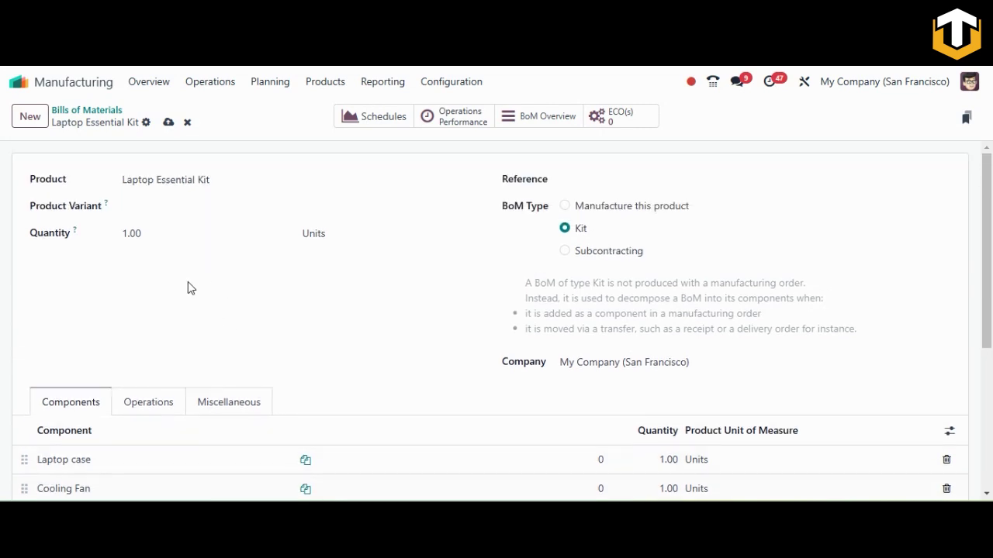
Save the BoM and give Laptop Essential Kit the MTO and Manufacture routes instead of Buy
{"action": "left_click", "coordinate": [169, 123]}
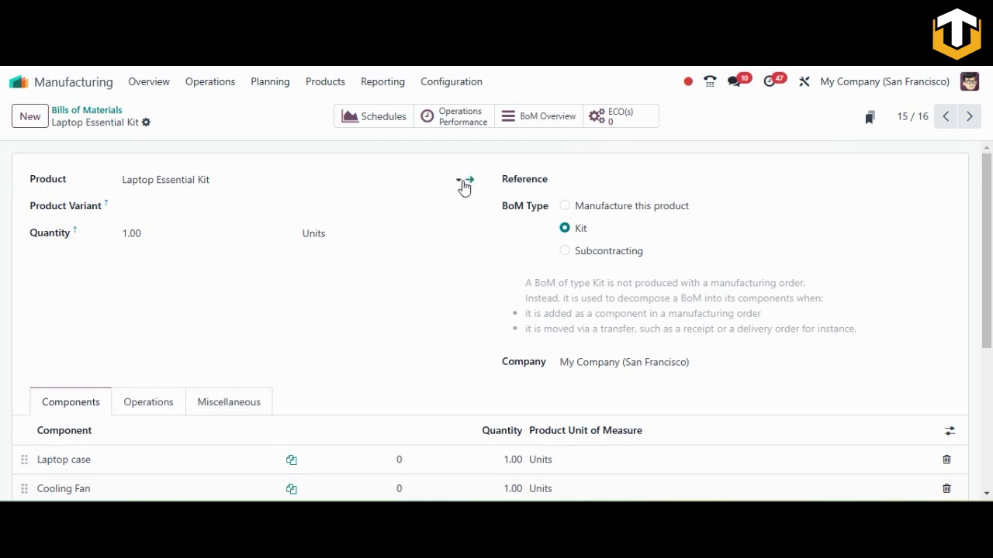
{"action": "left_click", "coordinate": [471, 183]}
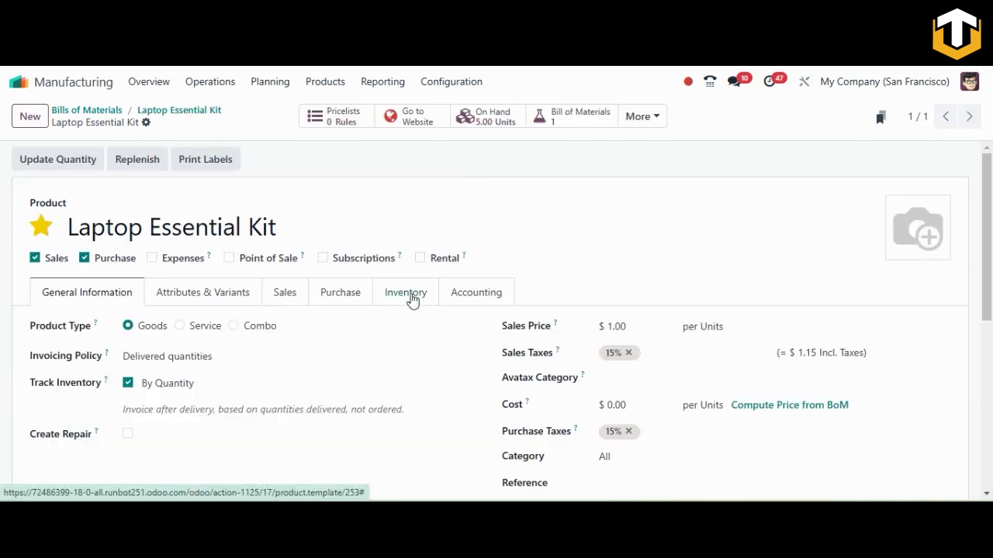
{"action": "left_click", "coordinate": [412, 300]}
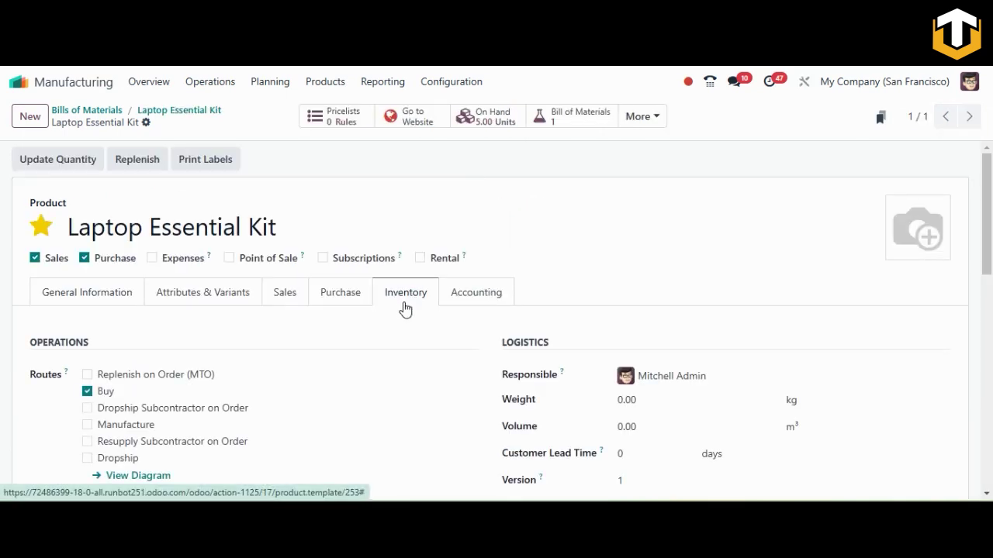
{"action": "left_click", "coordinate": [88, 376]}
{"action": "left_click", "coordinate": [87, 392]}
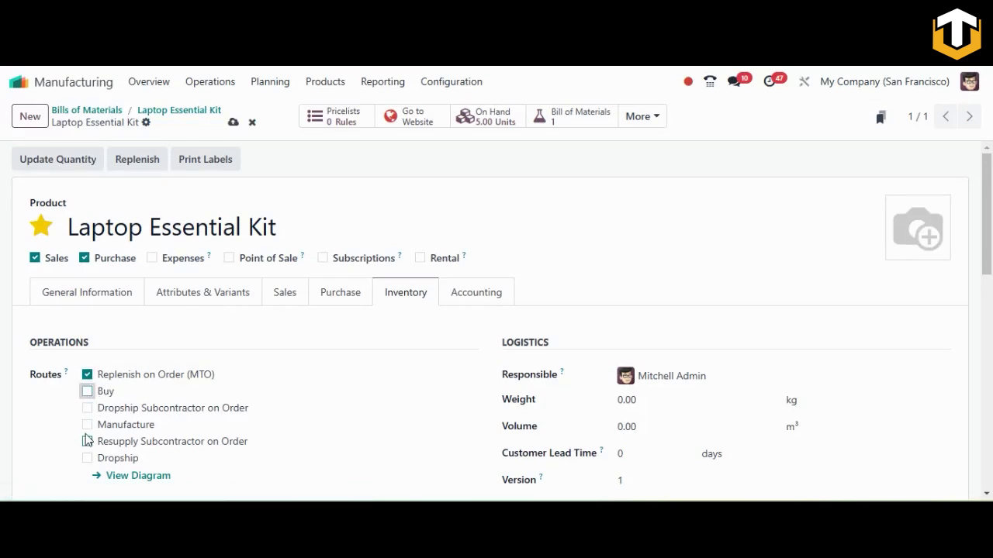
{"action": "left_click", "coordinate": [86, 425]}
{"action": "left_click", "coordinate": [232, 124]}
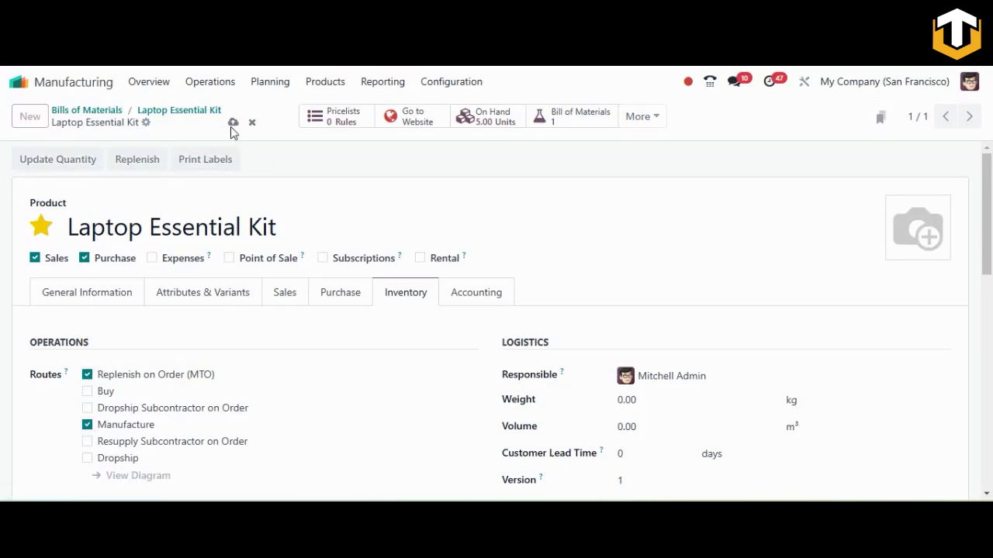
{"action": "left_click", "coordinate": [185, 116]}
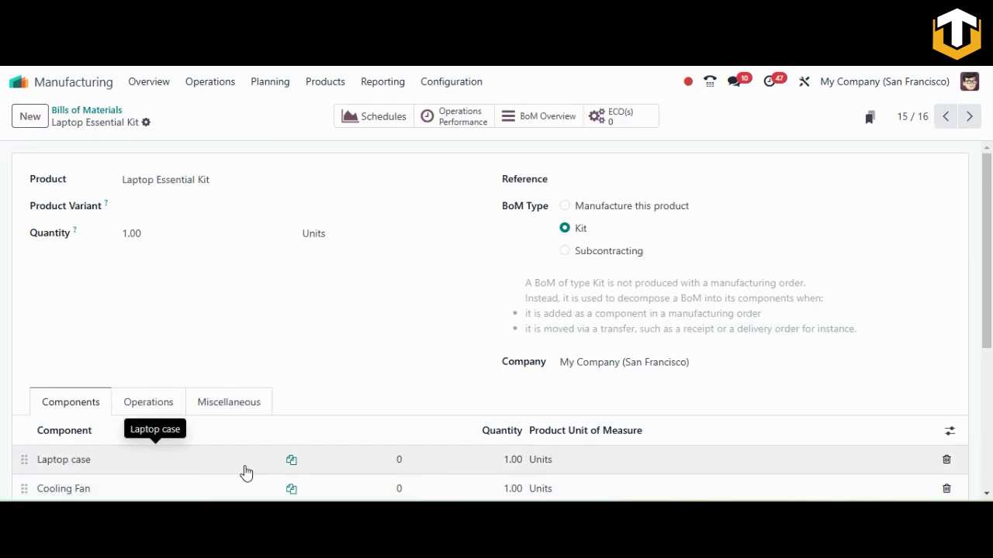
Switch the Laptop case component's route from Buy to Manufacture and return to the bill
{"action": "left_click", "coordinate": [114, 458]}
{"action": "left_click", "coordinate": [266, 461]}
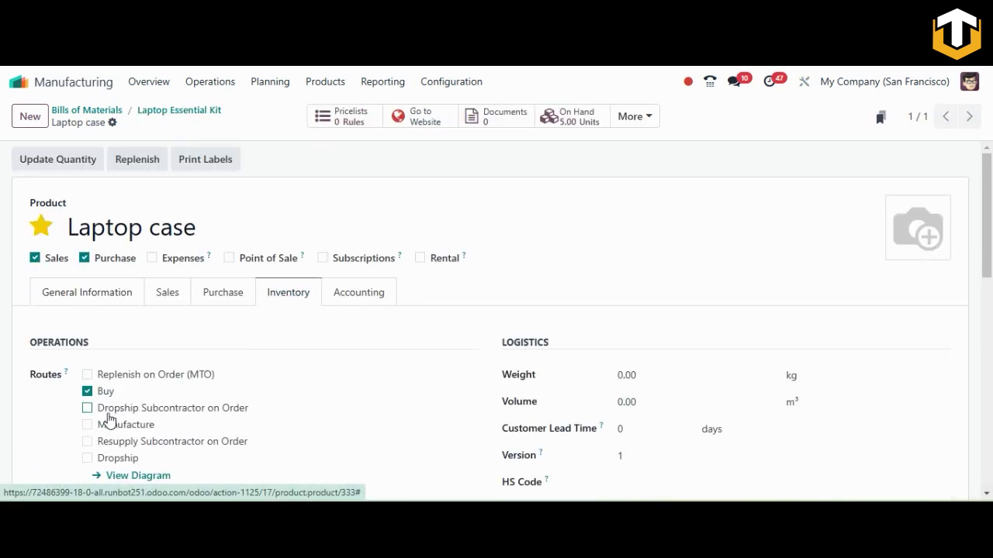
{"action": "left_click", "coordinate": [87, 426]}
{"action": "left_click", "coordinate": [87, 391]}
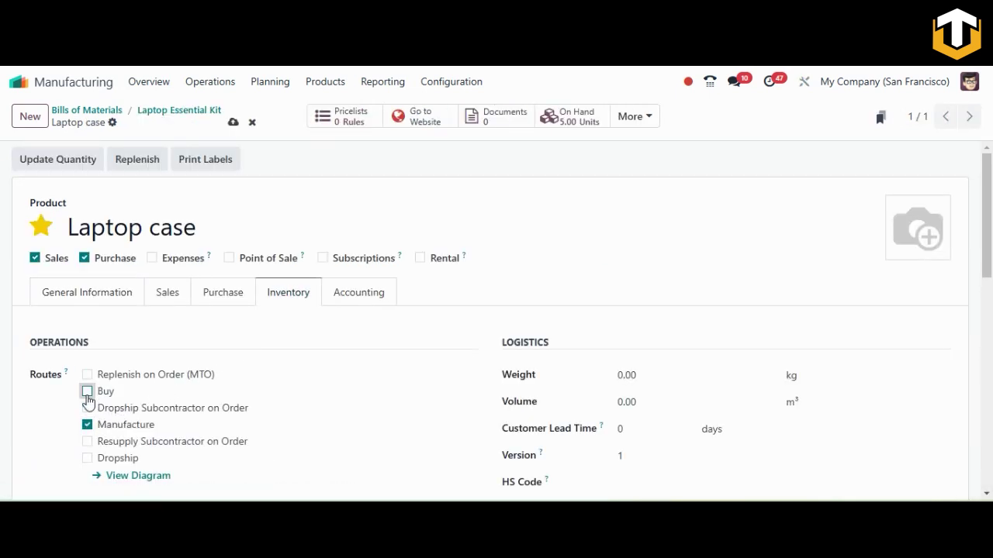
{"action": "left_click", "coordinate": [231, 124]}
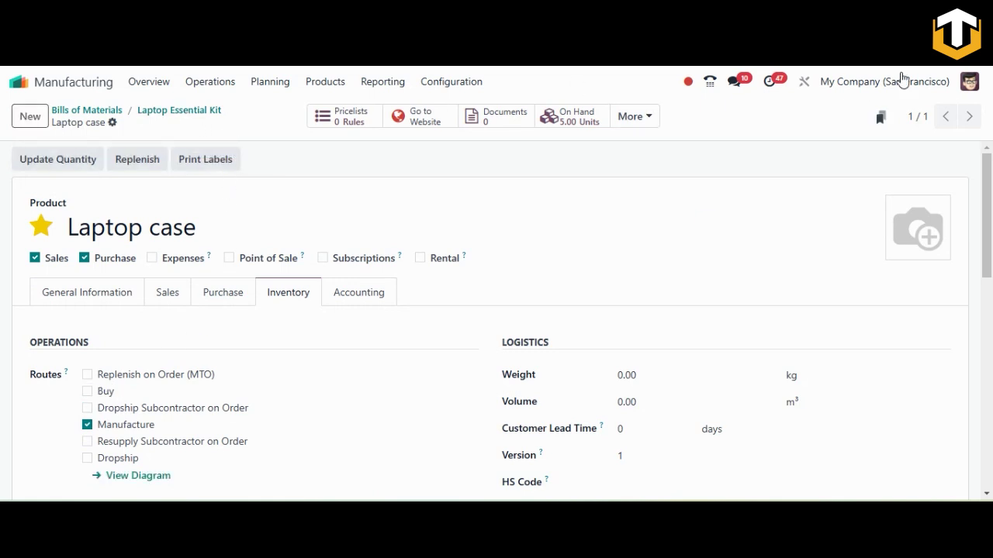
{"action": "left_click", "coordinate": [196, 117]}
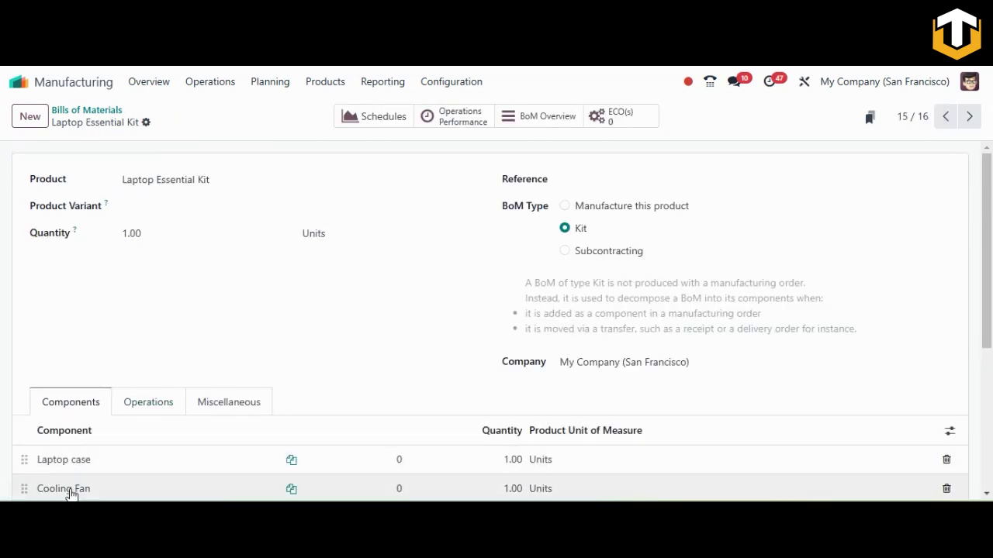
Switch the Cooling Fan component's route from Buy to Manufacture and return to the bill
{"action": "left_click", "coordinate": [73, 490]}
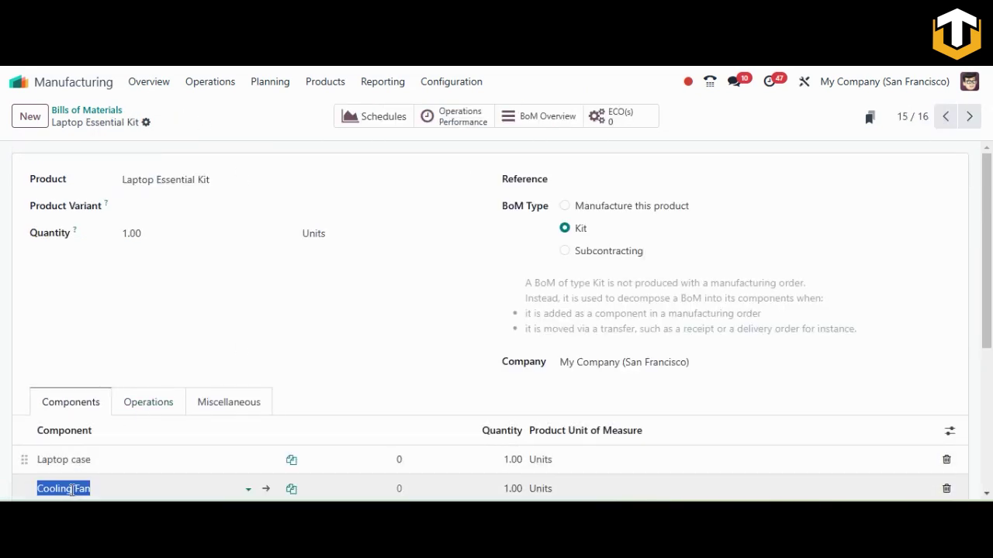
{"action": "left_click", "coordinate": [265, 489]}
{"action": "left_click", "coordinate": [295, 295]}
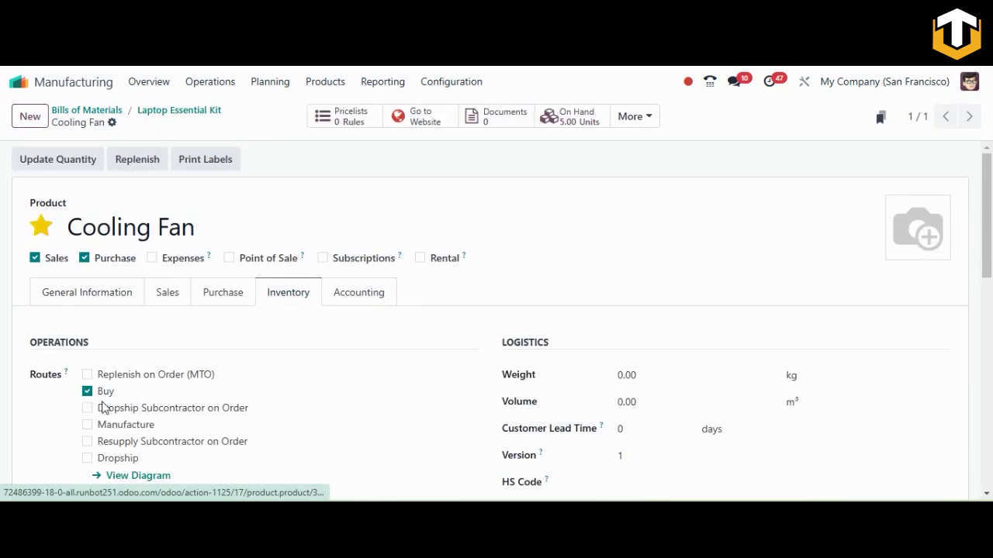
{"action": "left_click", "coordinate": [87, 424]}
{"action": "left_click", "coordinate": [87, 392]}
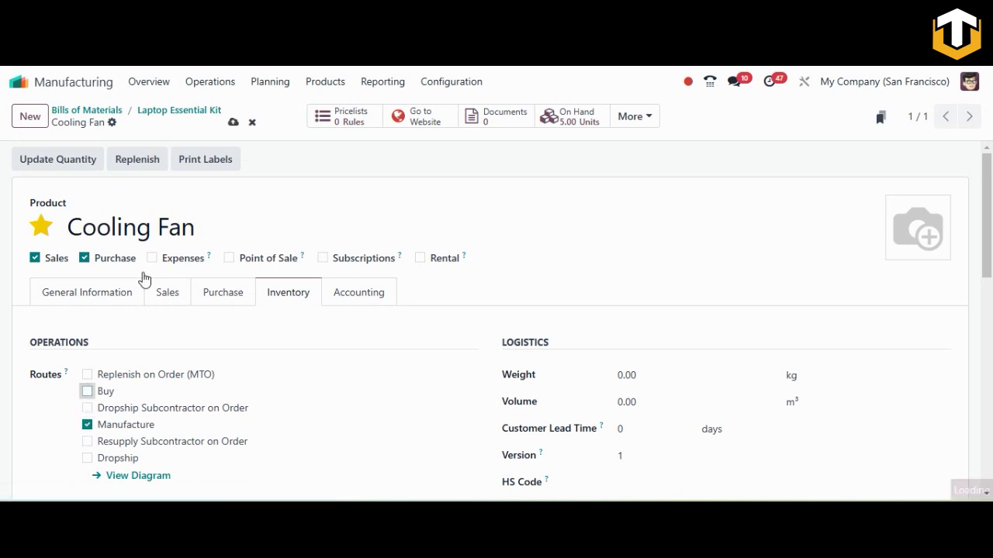
{"action": "left_click", "coordinate": [232, 122]}
{"action": "left_click", "coordinate": [173, 112]}
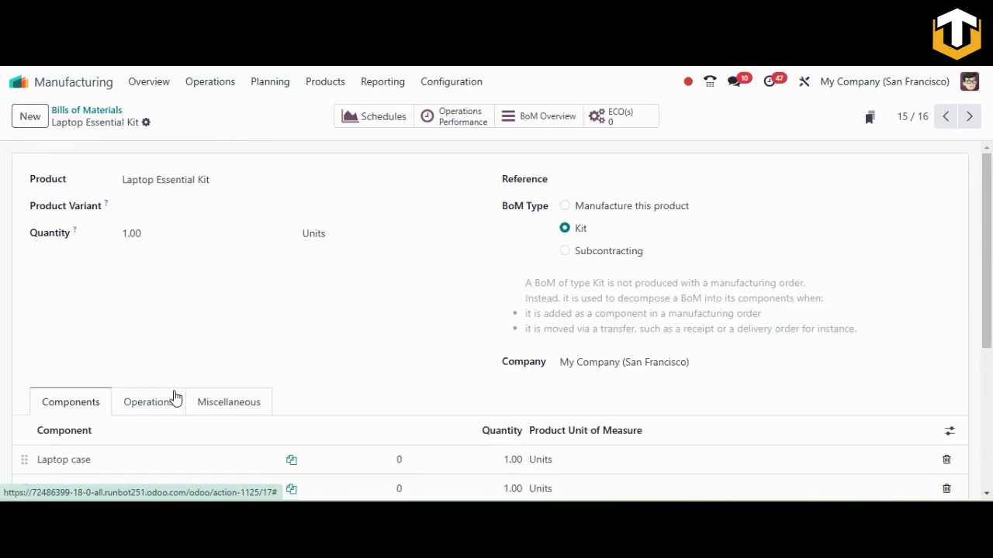
Switch the Power Supply component's route from Buy to Manufacture and save it
{"action": "scroll", "coordinate": [992, 331], "scroll_direction": "down", "scroll_amount": 3}
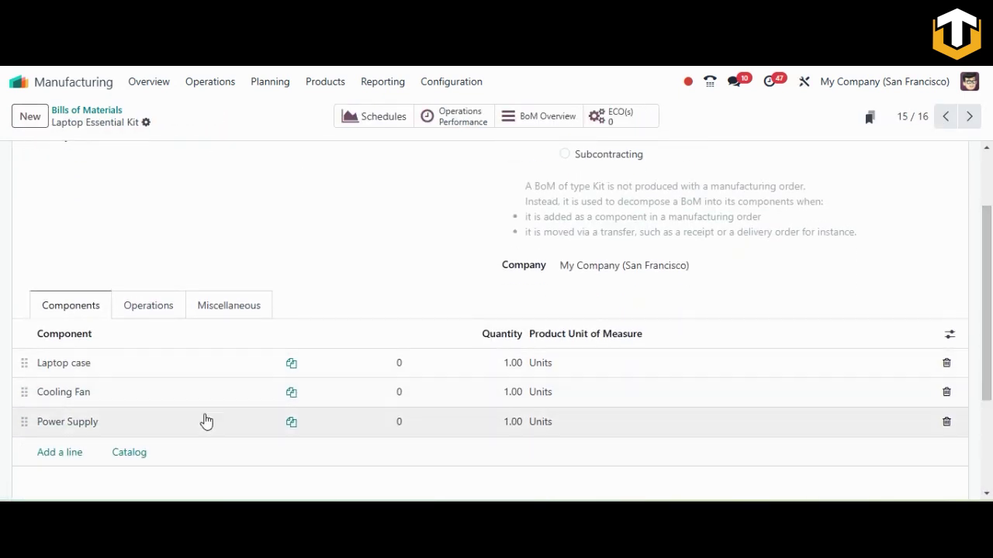
{"action": "left_click", "coordinate": [82, 422]}
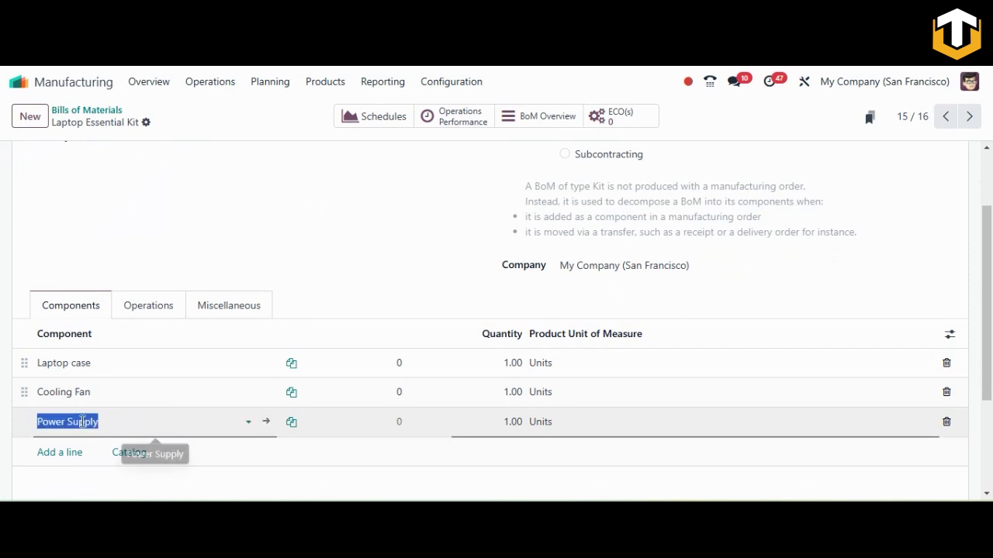
{"action": "left_click", "coordinate": [266, 426]}
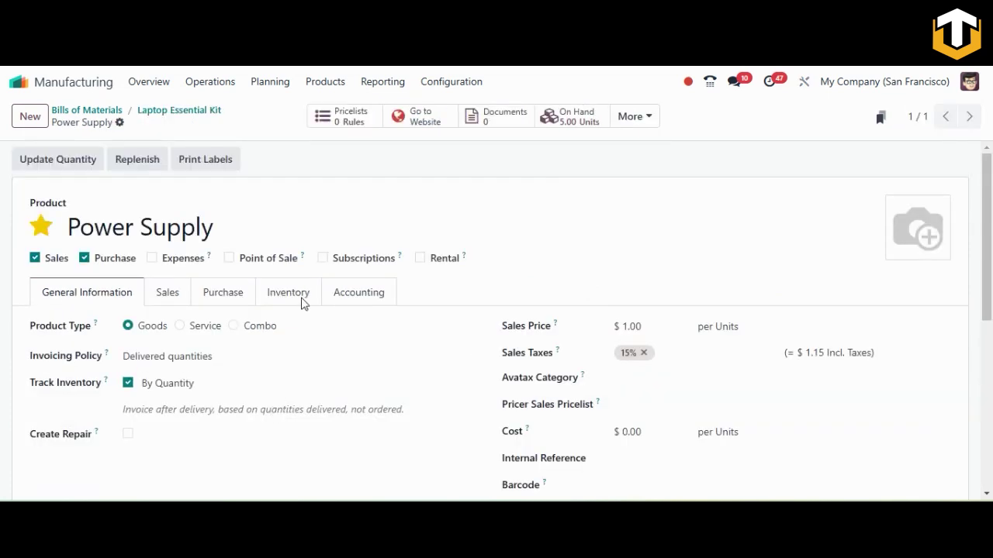
{"action": "left_click", "coordinate": [299, 300]}
{"action": "left_click", "coordinate": [86, 424]}
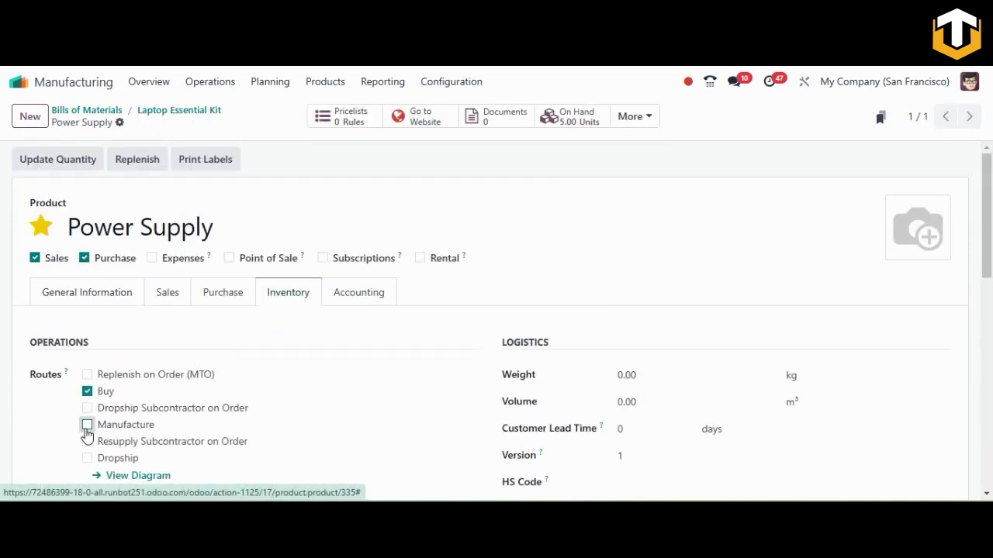
{"action": "left_click", "coordinate": [87, 391]}
{"action": "left_click", "coordinate": [235, 123]}
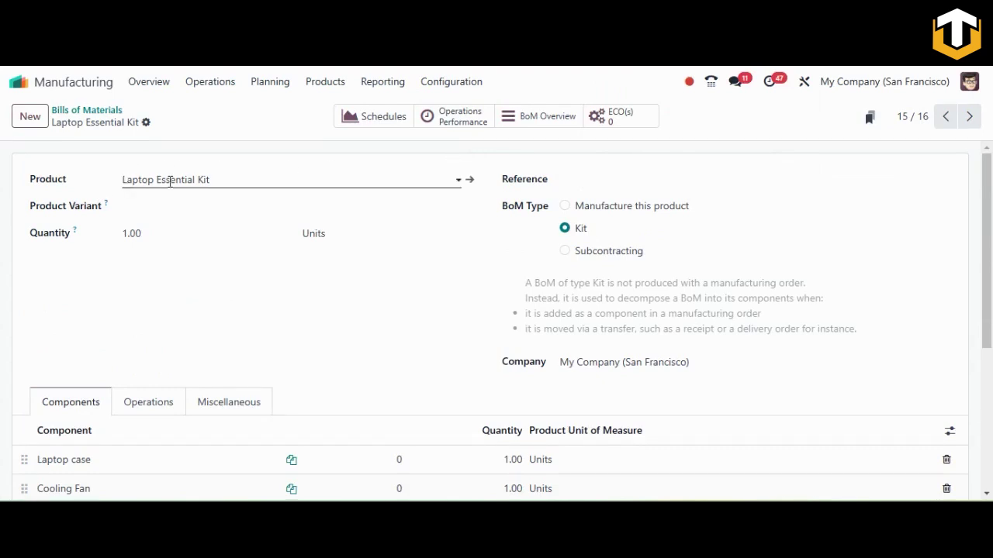
{"action": "left_click", "coordinate": [15, 84]}
Start a new Sales quotation with Deco Addict as the customer
{"action": "type", "text": "sal"}
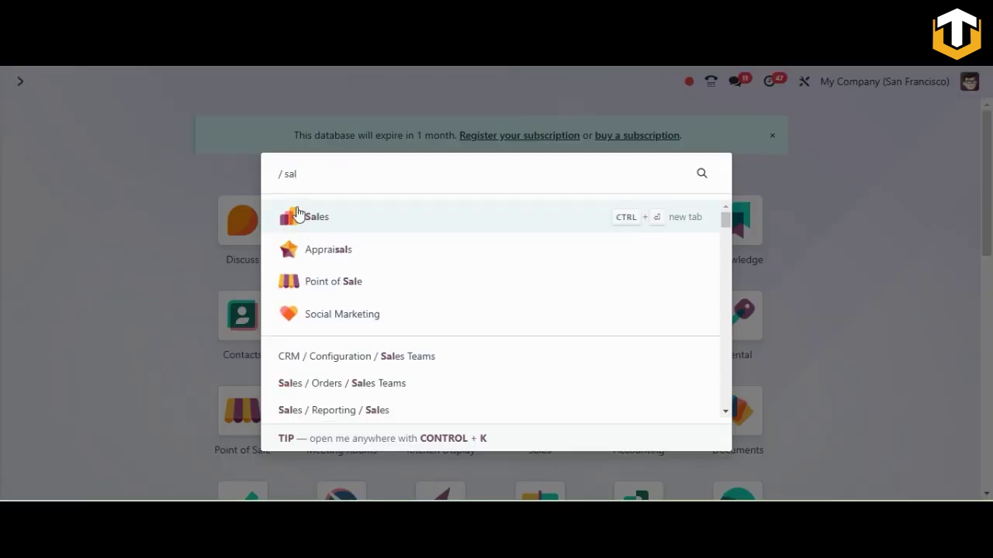
{"action": "left_click", "coordinate": [322, 226]}
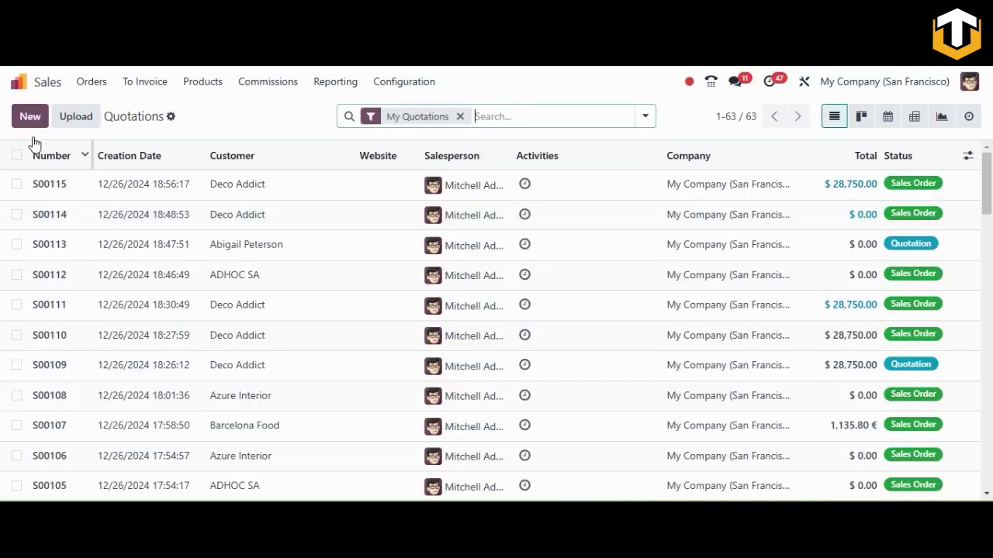
{"action": "left_click", "coordinate": [30, 117]}
{"action": "left_click", "coordinate": [338, 244]}
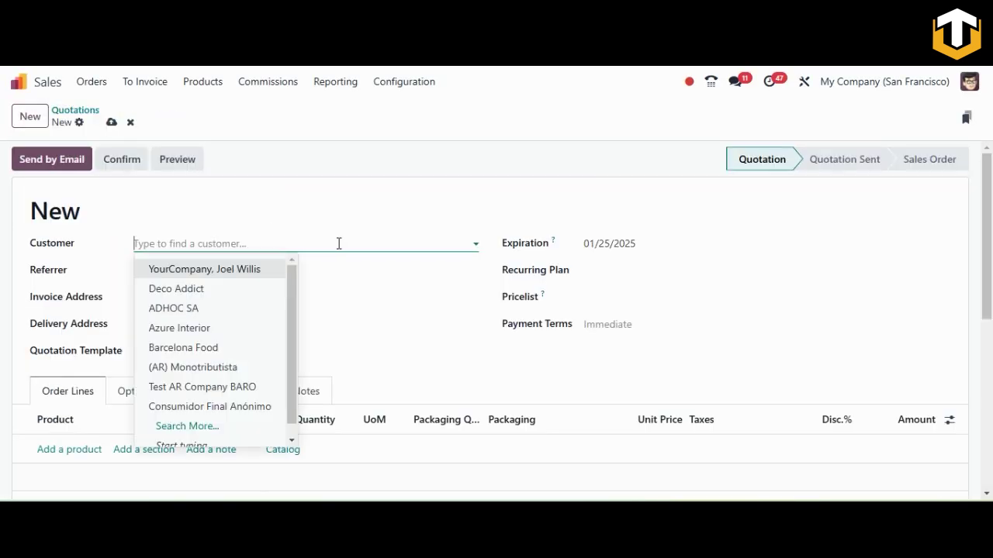
{"action": "left_click", "coordinate": [238, 292]}
Add a Laptop Essential Kit line with unit price 5000
{"action": "scroll", "coordinate": [753, 321], "scroll_direction": "down", "scroll_amount": 2}
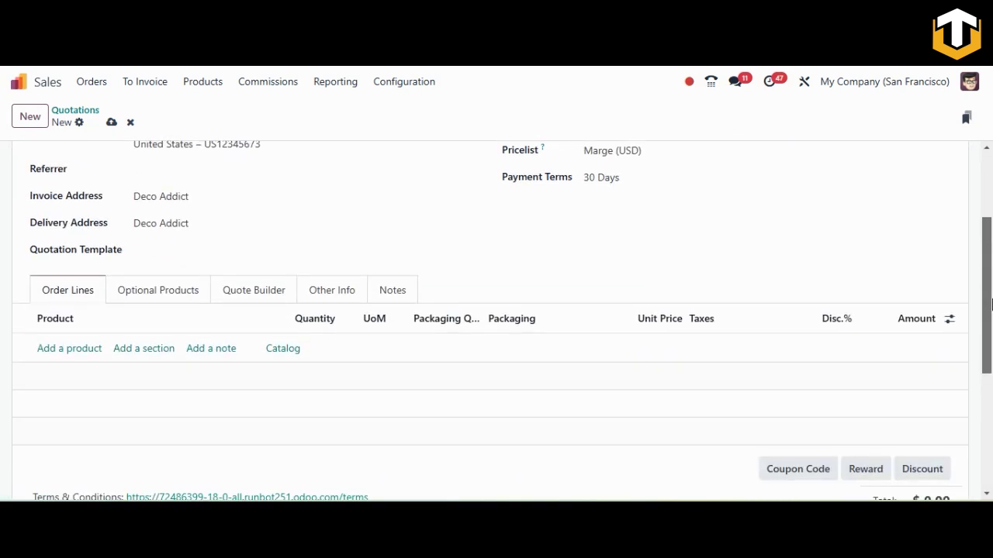
{"action": "left_click", "coordinate": [69, 349]}
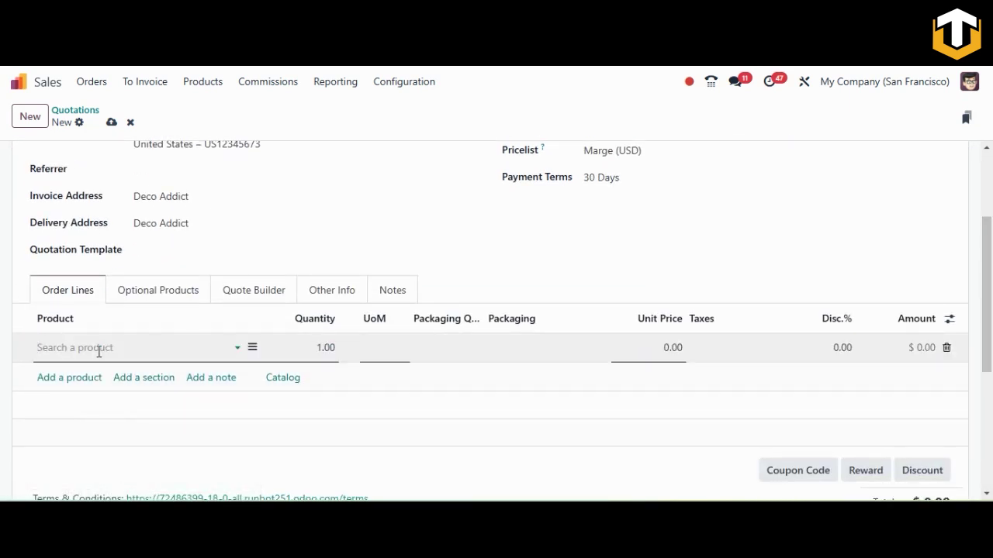
{"action": "type", "text": "kit"}
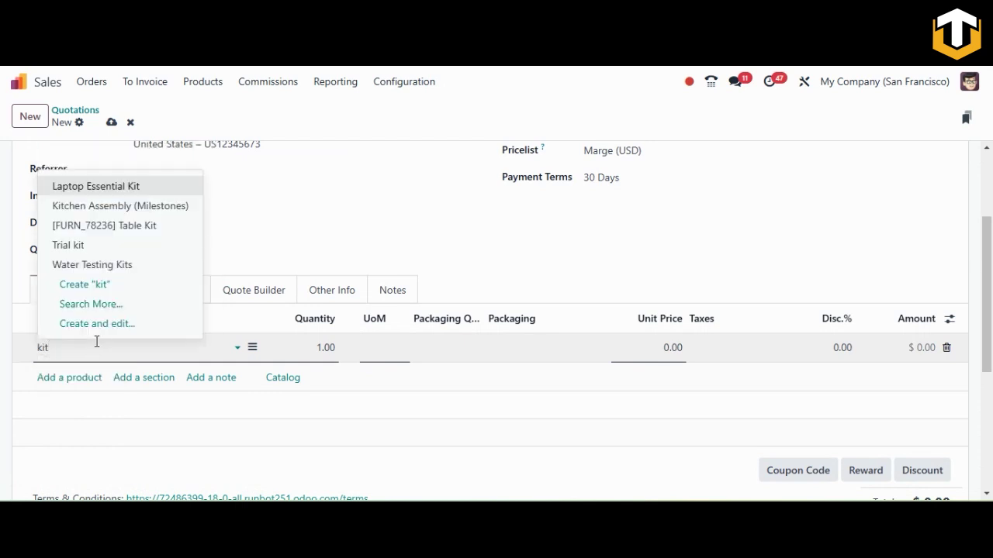
{"action": "left_click", "coordinate": [95, 188]}
{"action": "left_click", "coordinate": [325, 348]}
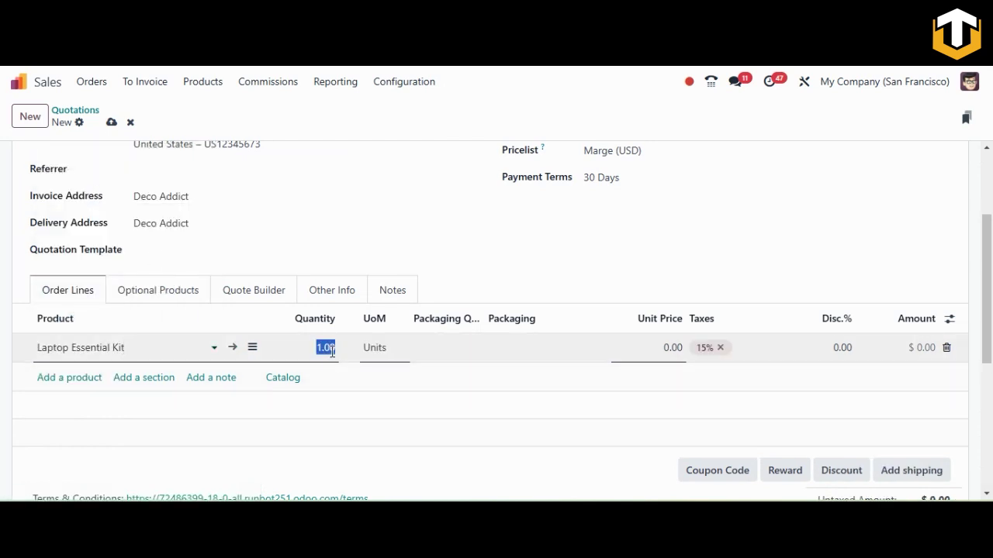
{"action": "left_click", "coordinate": [670, 349]}
{"action": "type", "text": "5000"}
{"action": "scroll", "coordinate": [288, 255], "scroll_direction": "up", "scroll_amount": 2}
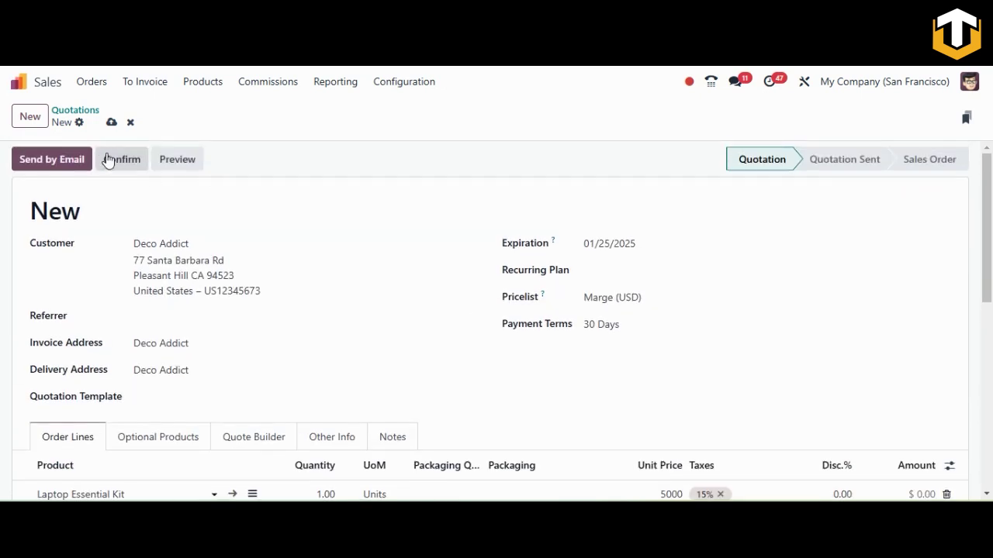
Confirm the quotation as S00121 and open its manufacturing order WH/MO/00027
{"action": "left_click", "coordinate": [130, 165]}
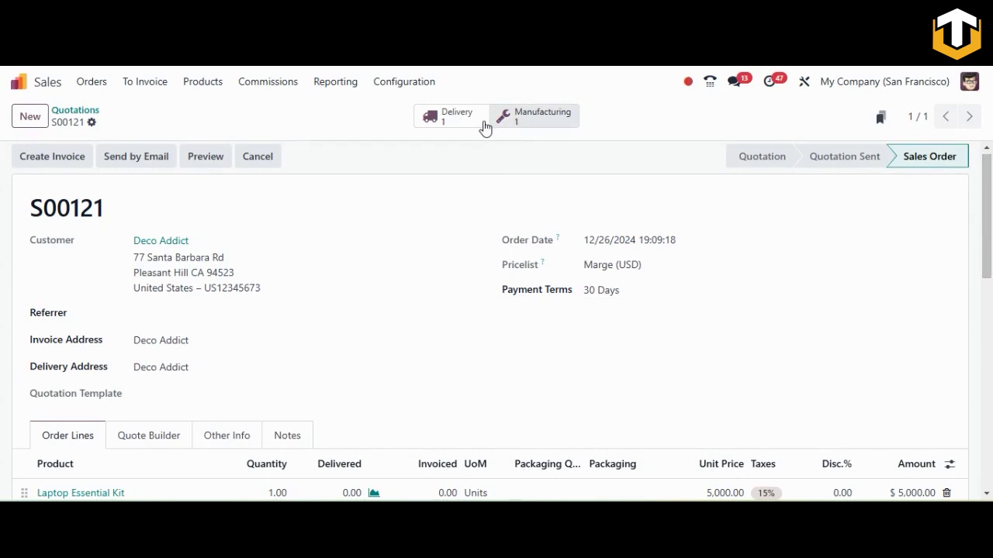
{"action": "left_click", "coordinate": [533, 120]}
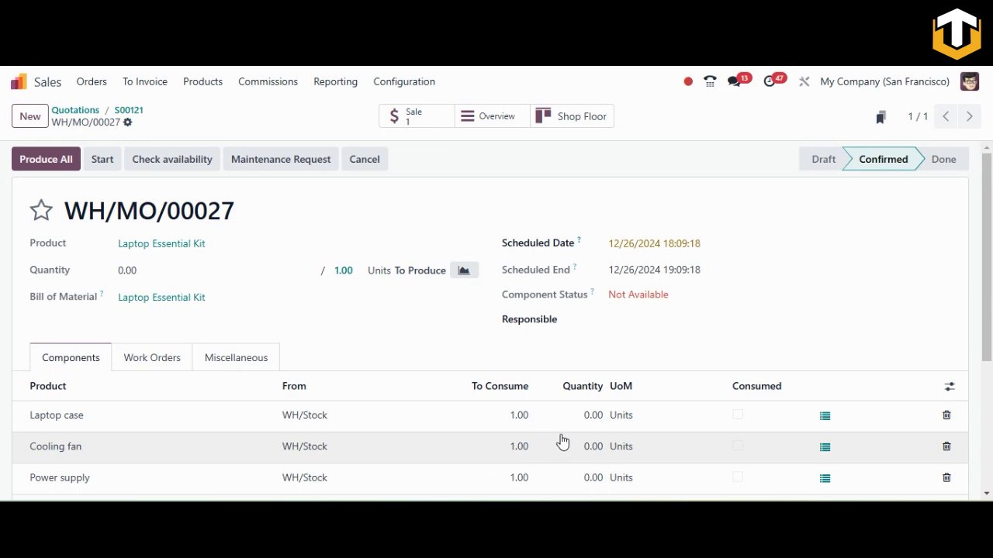
Add an Assembling parts work order at work center Assembly 1 and save the MO
{"action": "left_click", "coordinate": [149, 363]}
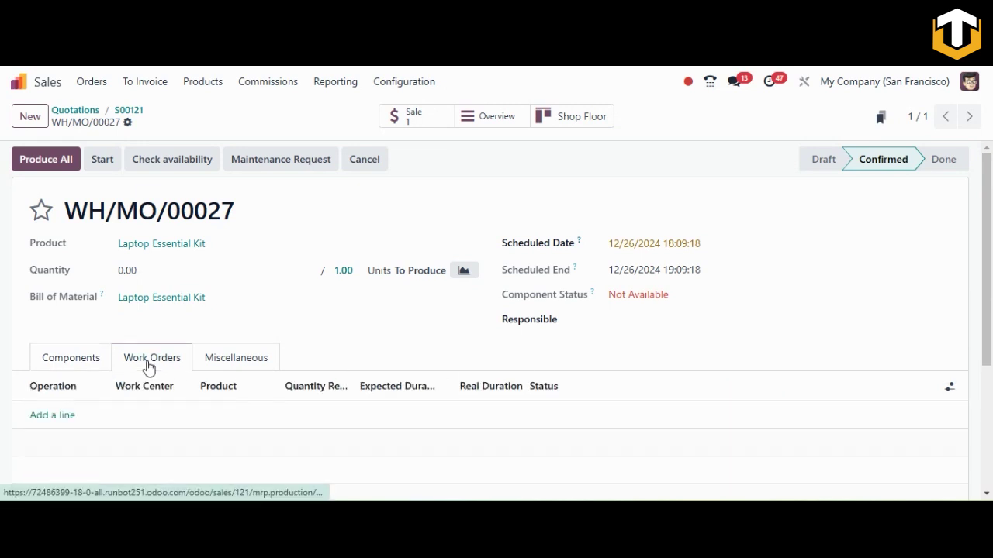
{"action": "left_click", "coordinate": [59, 424]}
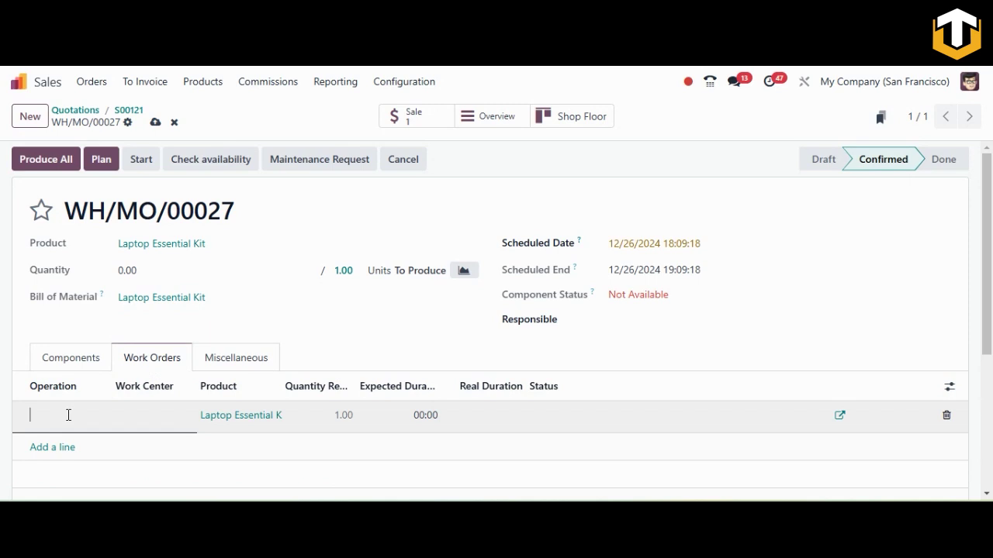
{"action": "type", "text": "Assembling parts"}
{"action": "left_click", "coordinate": [155, 410]}
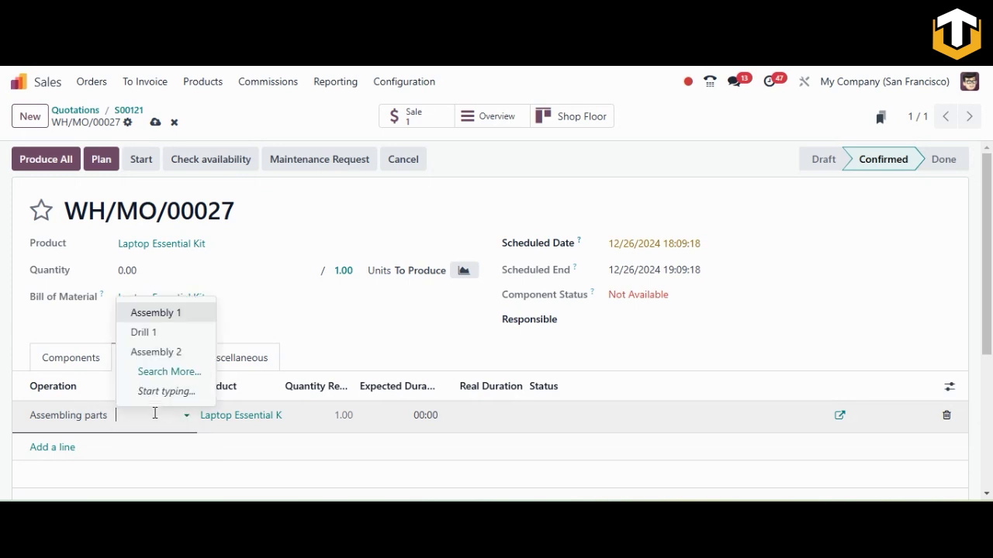
{"action": "left_click", "coordinate": [156, 314]}
{"action": "left_click", "coordinate": [50, 458]}
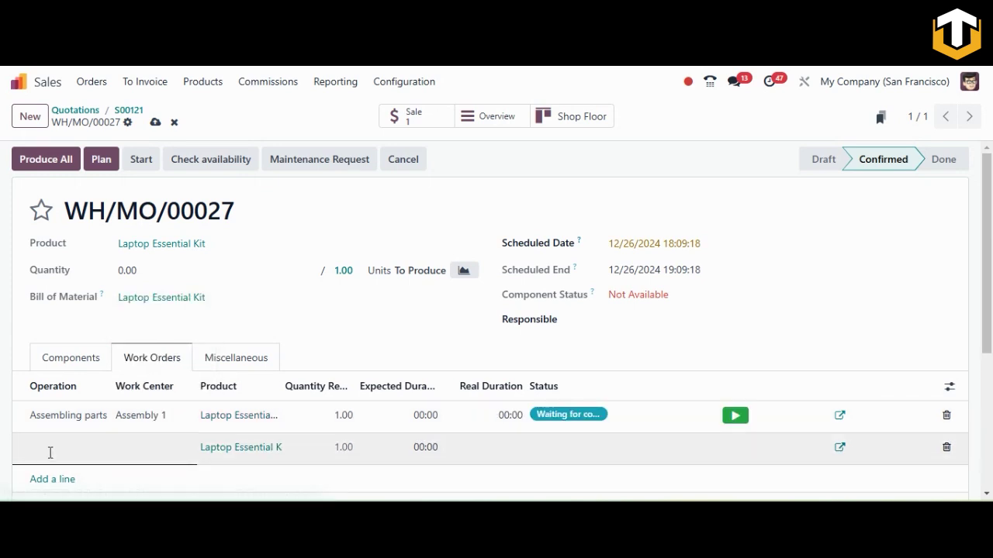
{"action": "key", "text": "ctrl+s"}
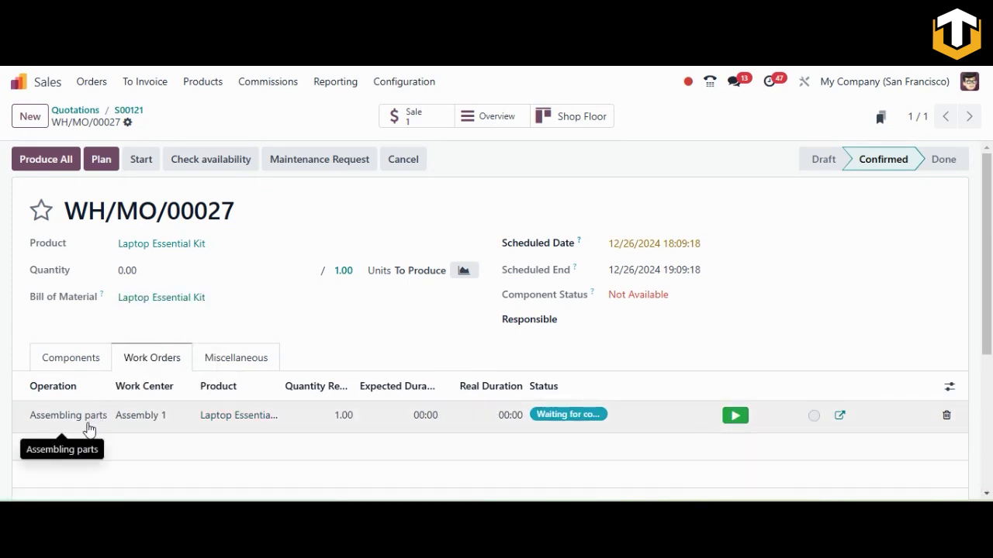
Start and finish the Assembling parts work order, then produce all to complete WH/MO/00027
{"action": "left_click", "coordinate": [735, 416]}
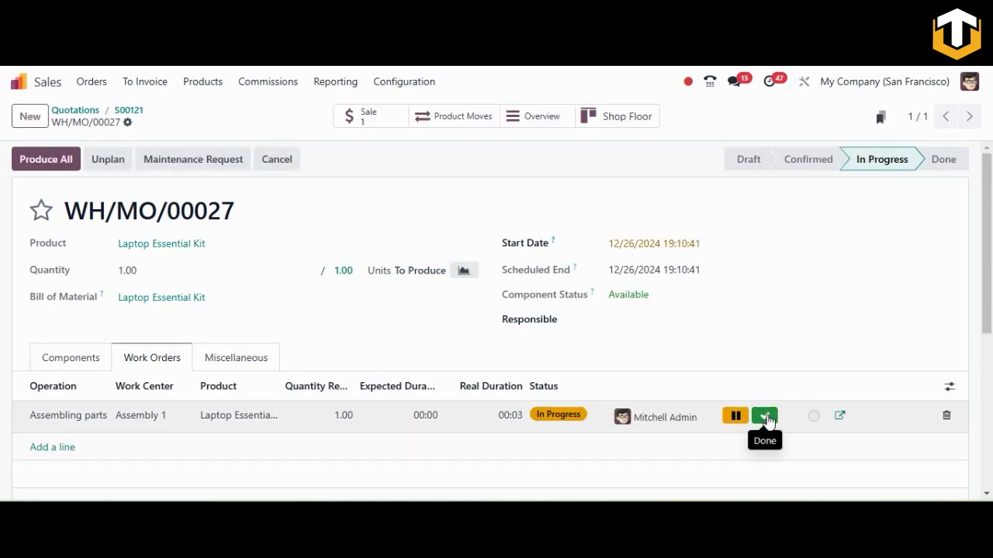
{"action": "left_click", "coordinate": [765, 419]}
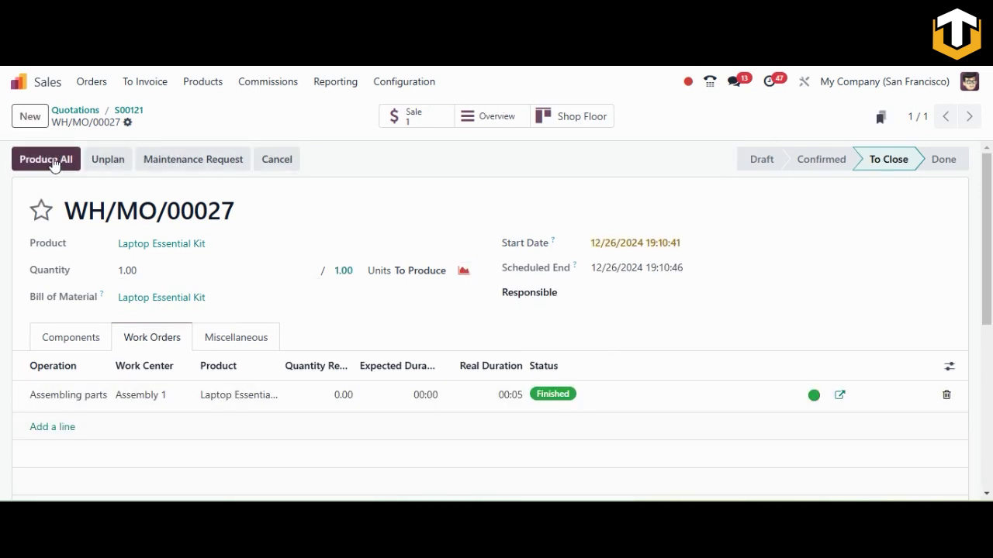
{"action": "left_click", "coordinate": [53, 160]}
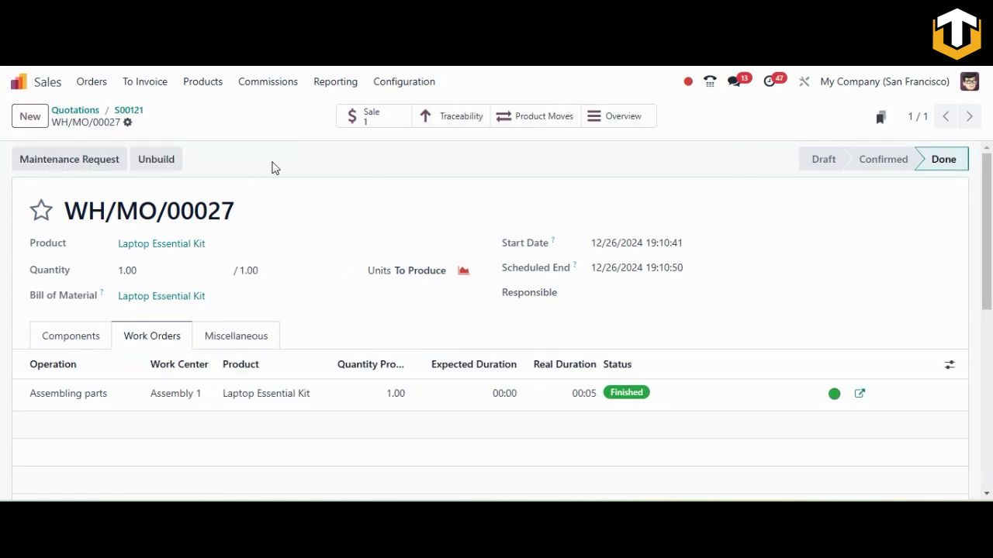
From Inventory's To Deliver list, open Deco Addict delivery WH/OUT/00053 and validate it
{"action": "left_click", "coordinate": [395, 117]}
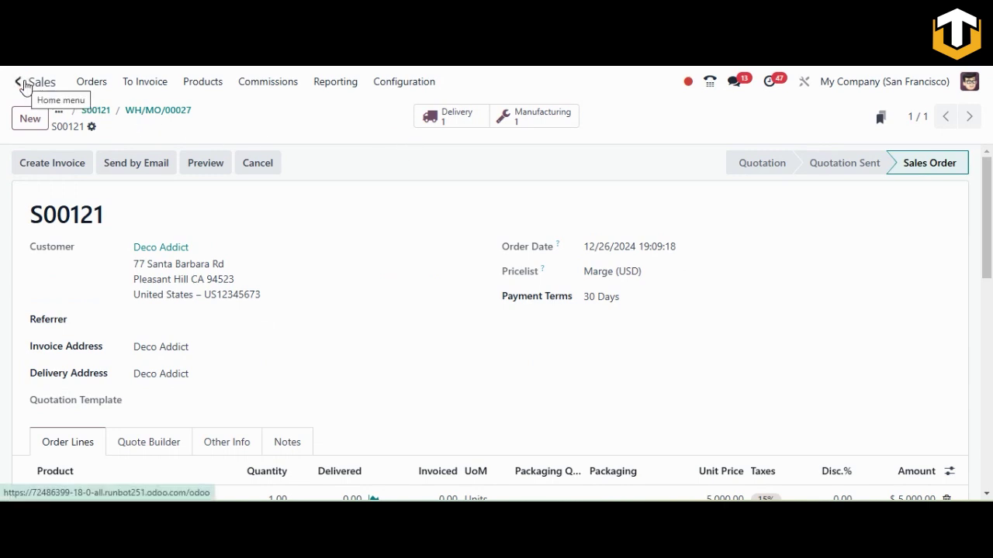
{"action": "left_click", "coordinate": [18, 81]}
{"action": "type", "text": "inv"}
{"action": "key", "text": "Return"}
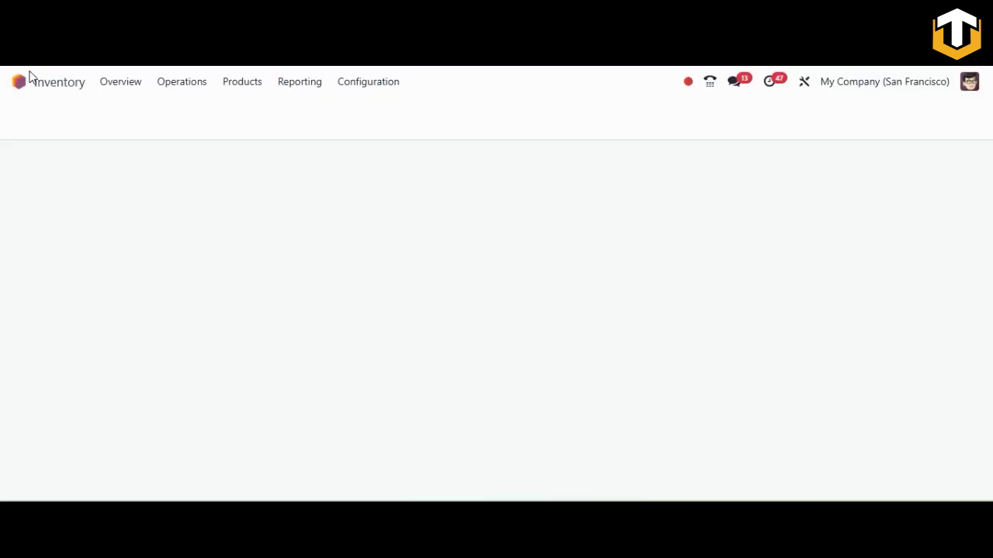
{"action": "left_click", "coordinate": [110, 430]}
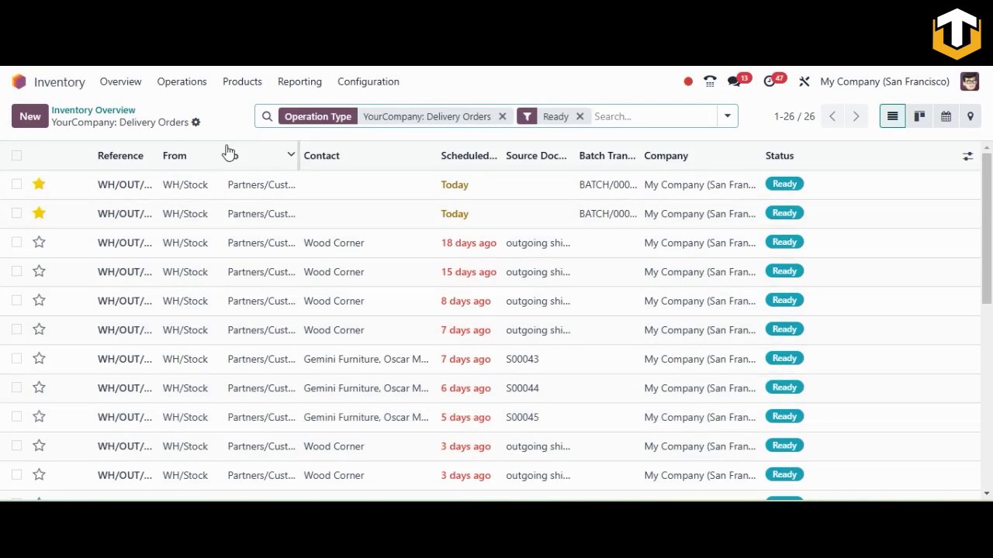
{"action": "scroll", "coordinate": [379, 401], "scroll_direction": "down", "scroll_amount": 5}
{"action": "left_click", "coordinate": [379, 401]}
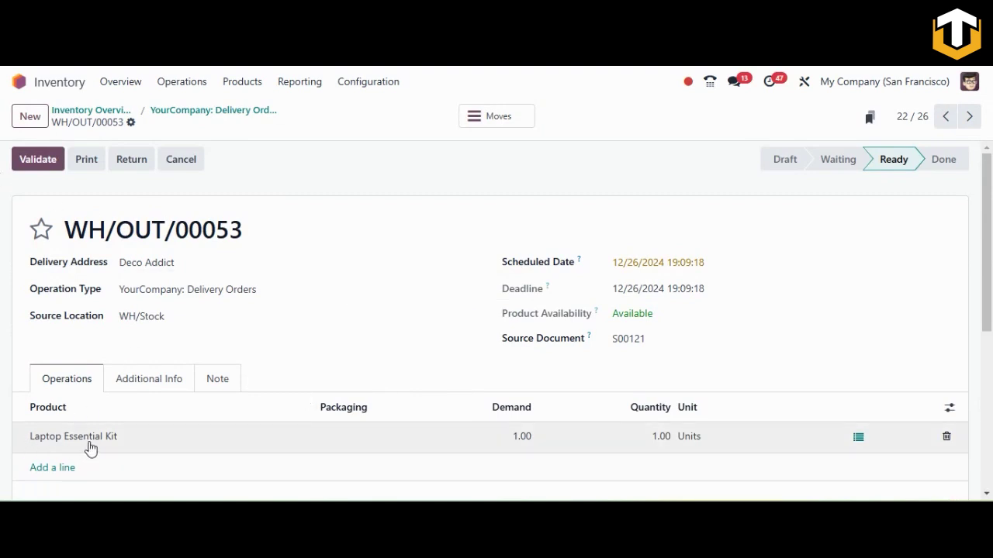
{"action": "left_click", "coordinate": [24, 164]}
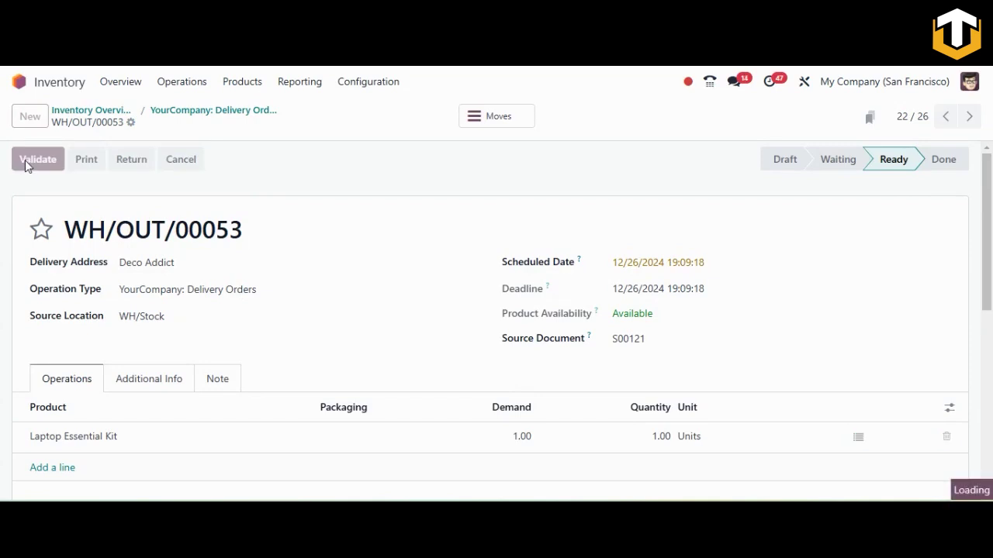